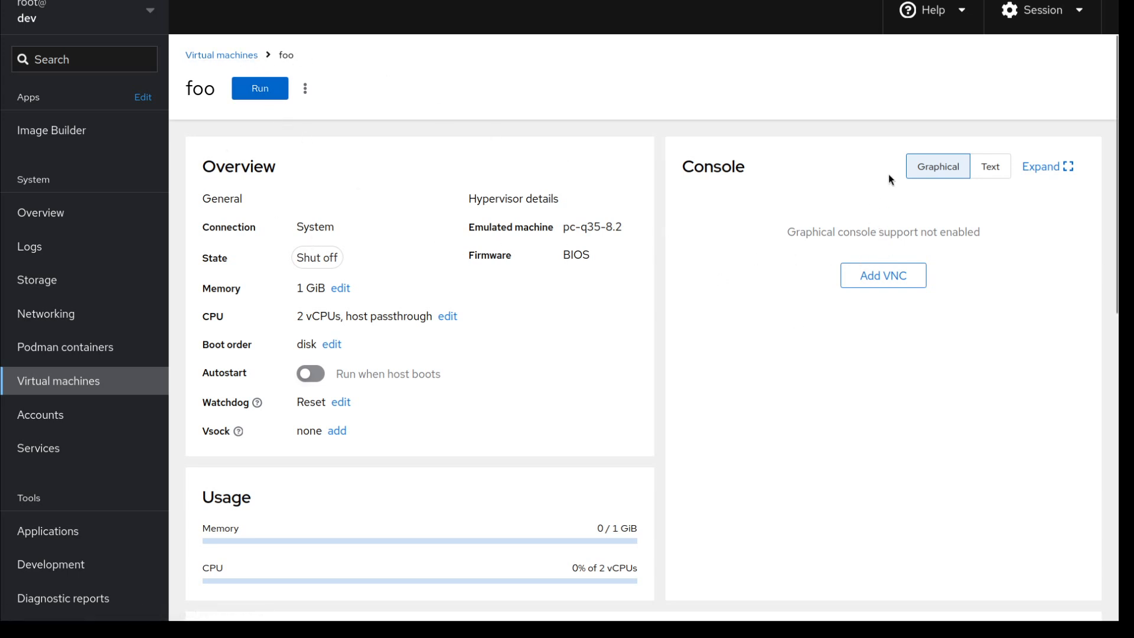
Add a text console to VM foo, toggling between Text and Graphical console views to compare them.
click(994, 168)
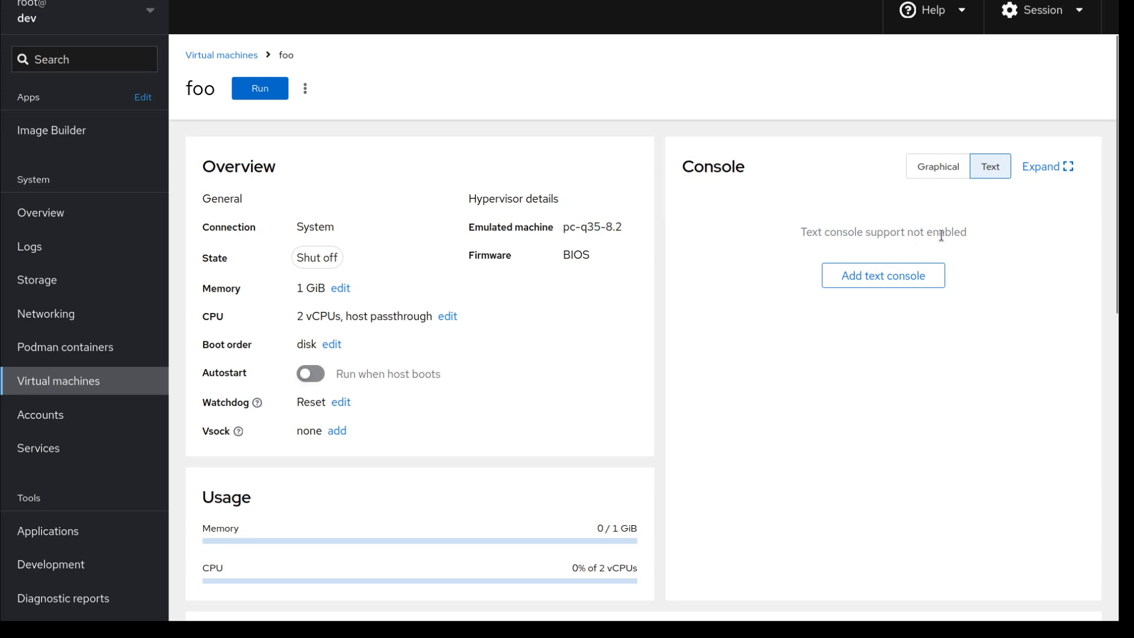
click(934, 171)
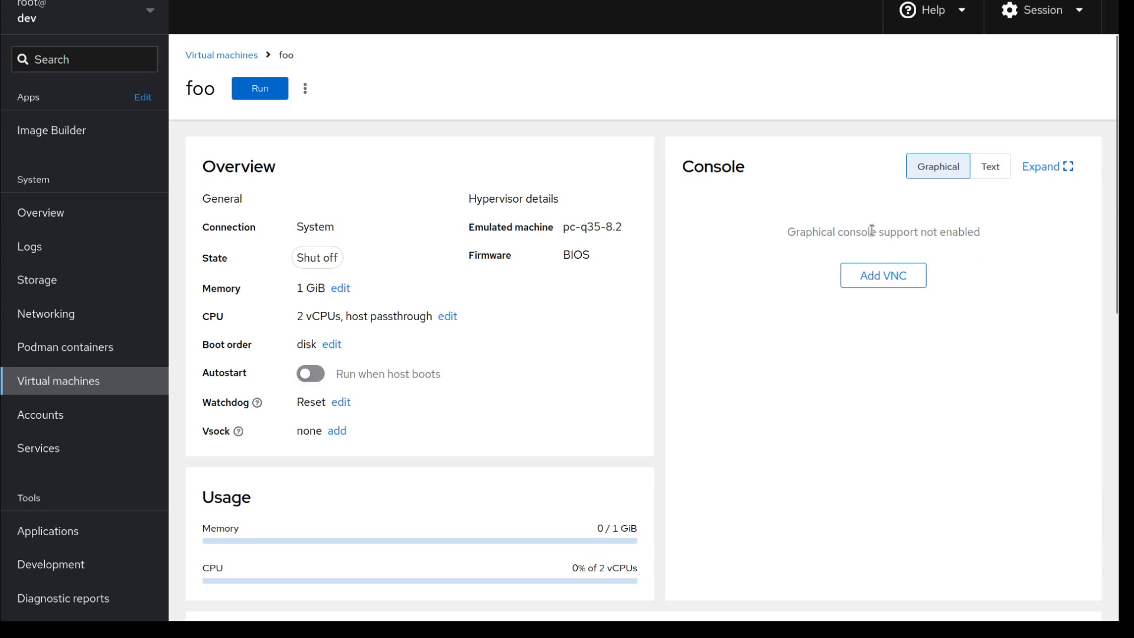
click(984, 165)
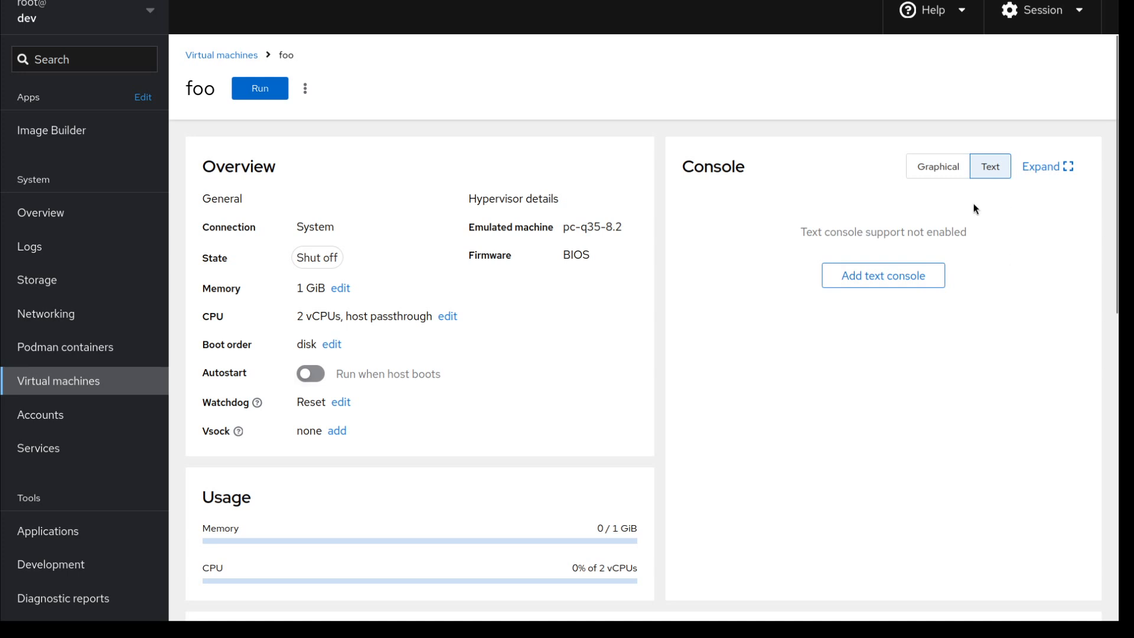
click(895, 283)
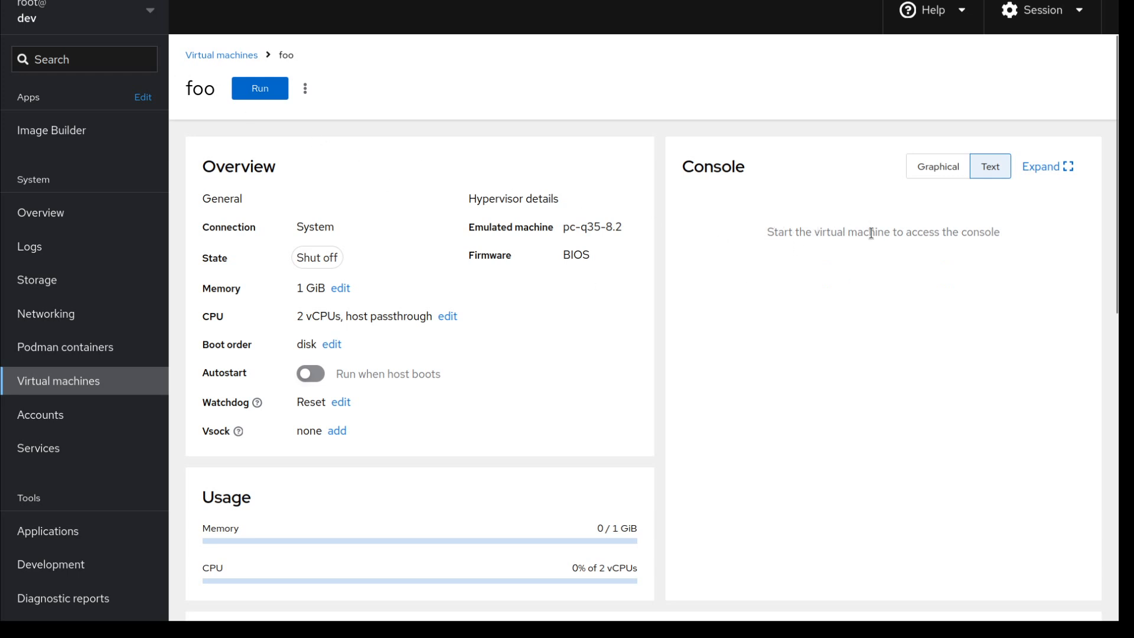
click(940, 168)
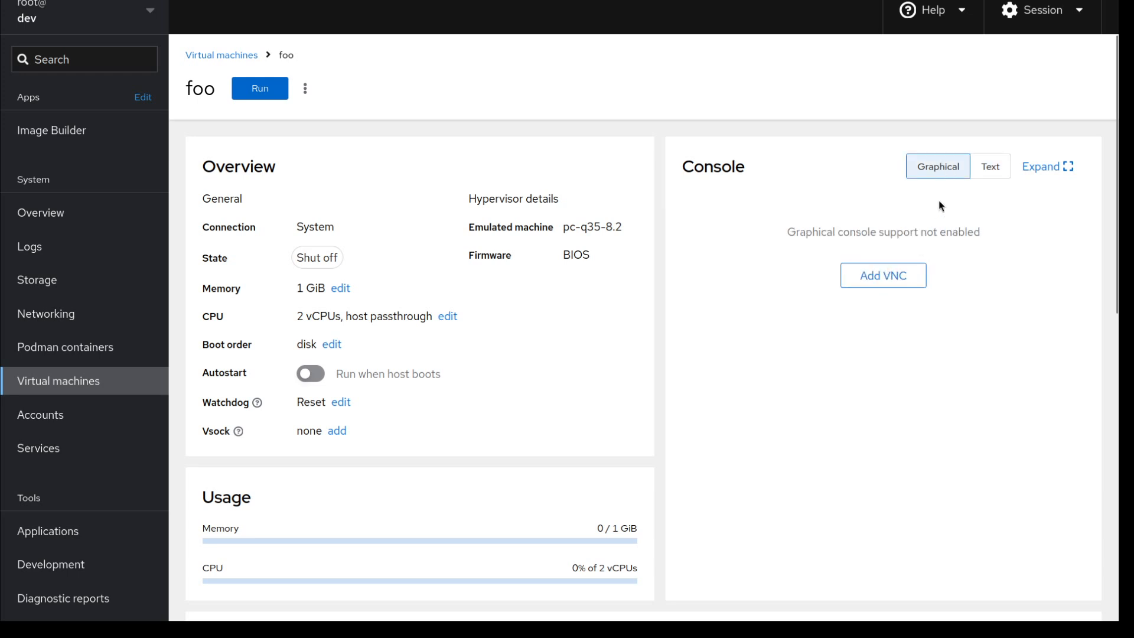
click(988, 168)
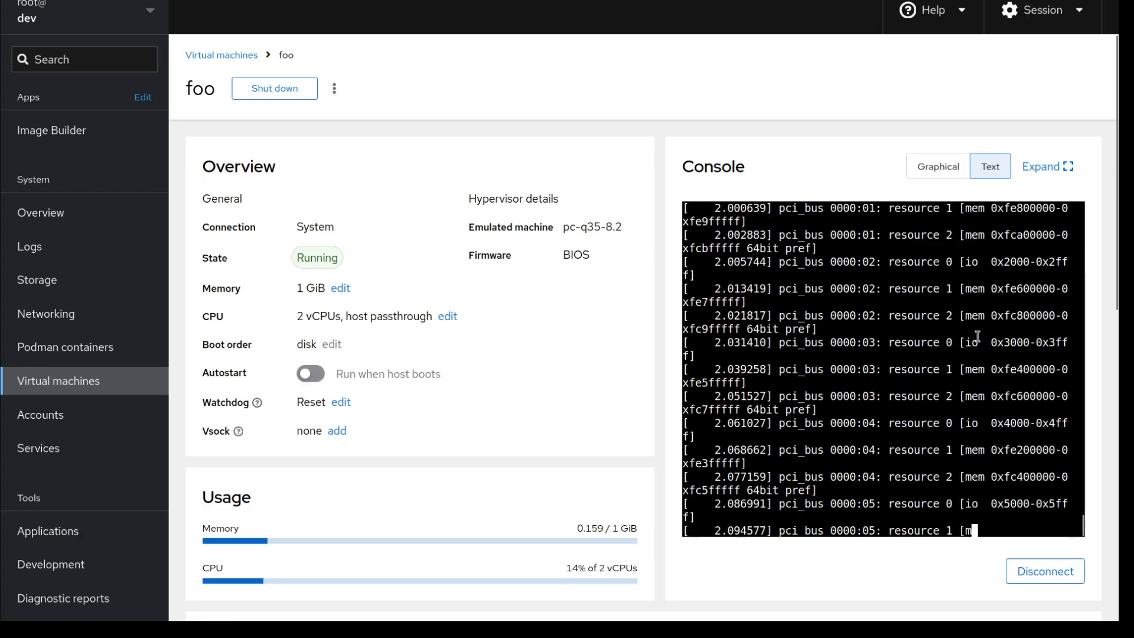
click(939, 168)
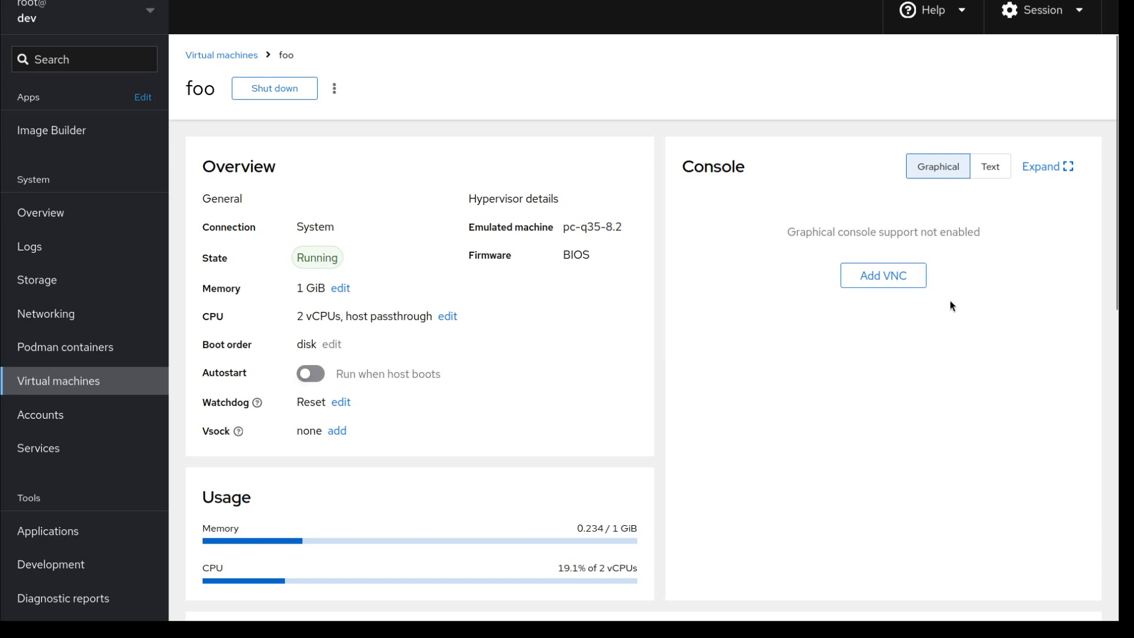
Add a VNC graphical console to foo and look over the send-key-combination list.
click(893, 283)
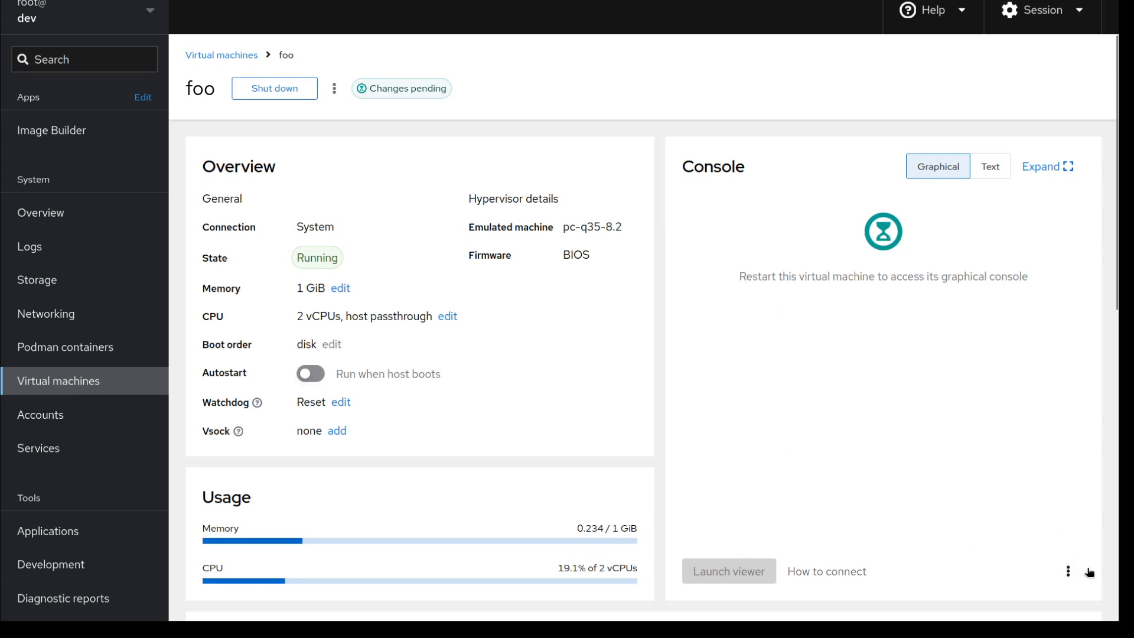
click(1068, 571)
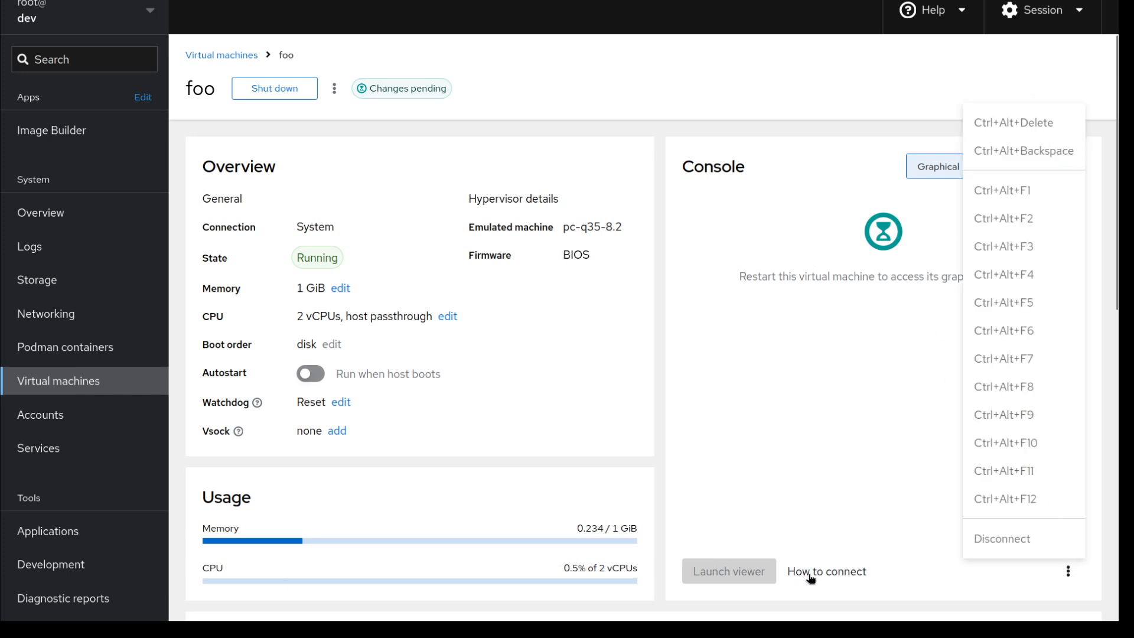
click(840, 475)
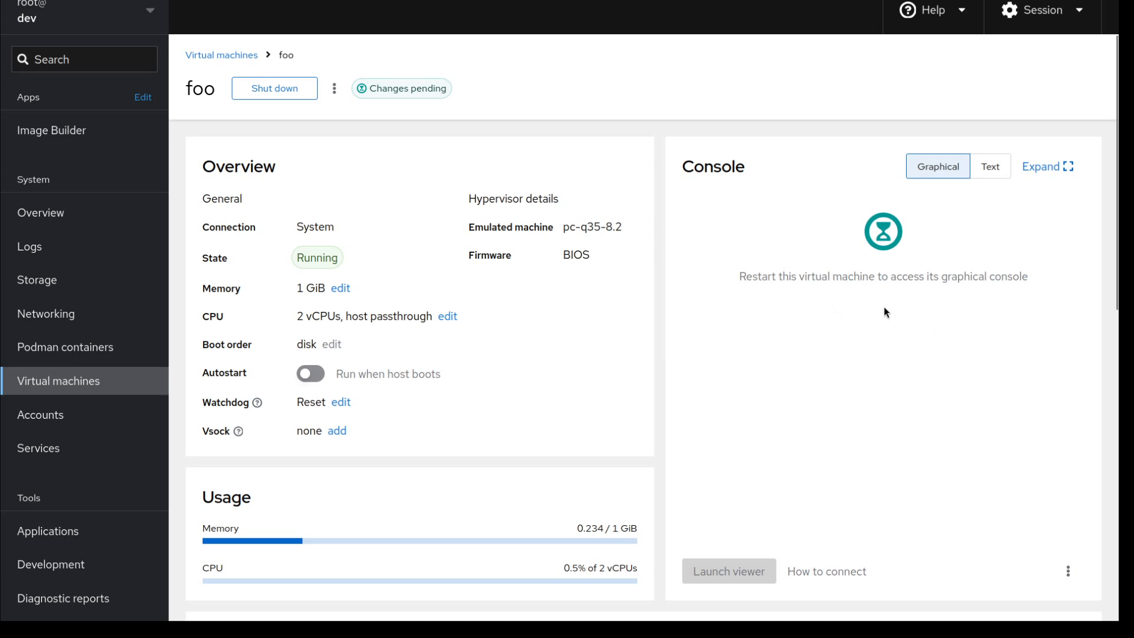
Read foo's Changes pending notice, then begin shutting the machine down.
click(424, 91)
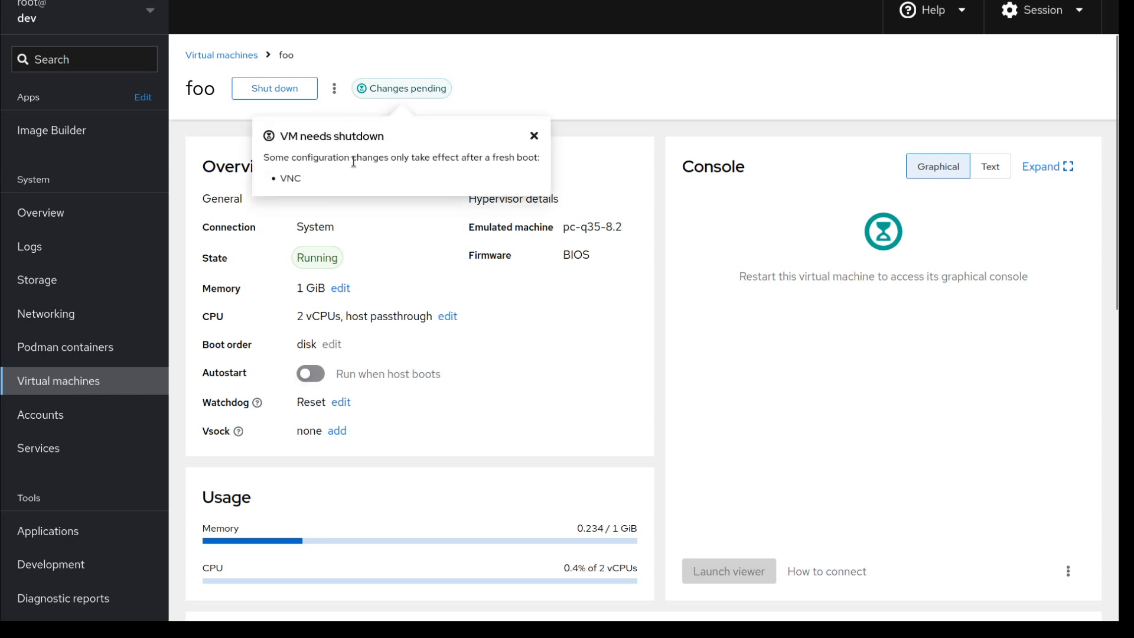
click(412, 92)
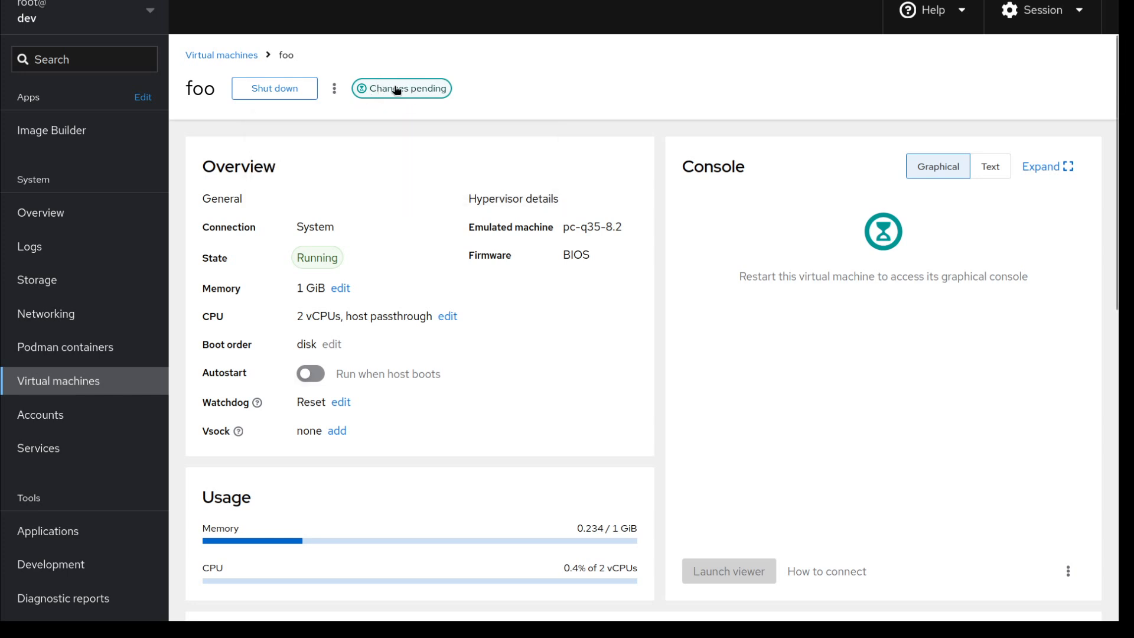
click(298, 89)
Confirm shutting down foo, then check the console's key-combination list after it boots again.
click(504, 153)
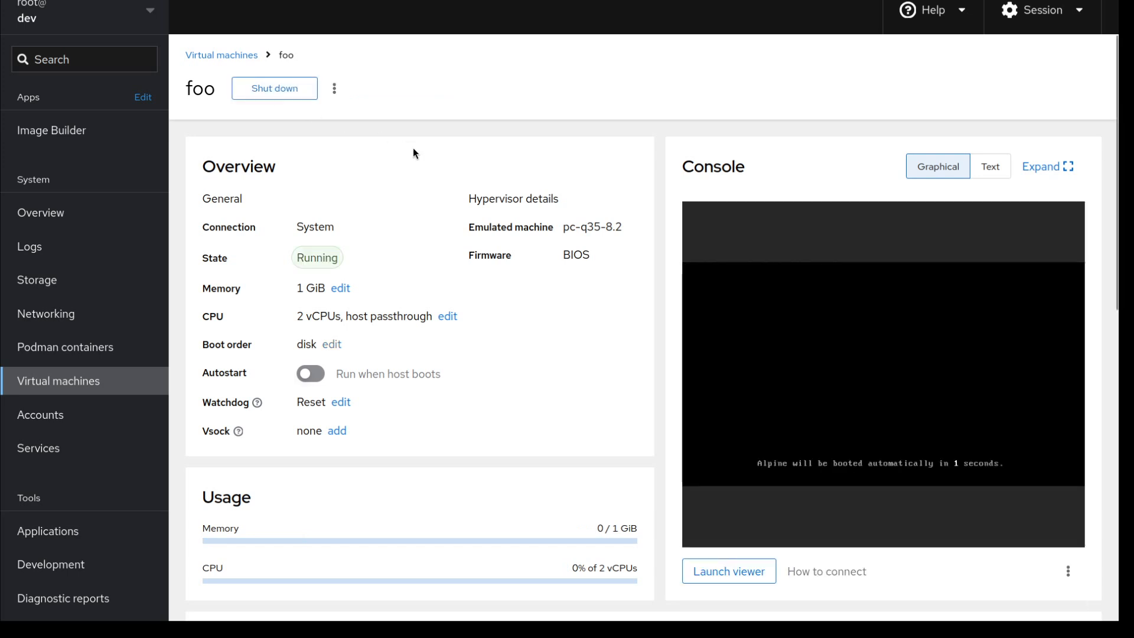
click(1069, 572)
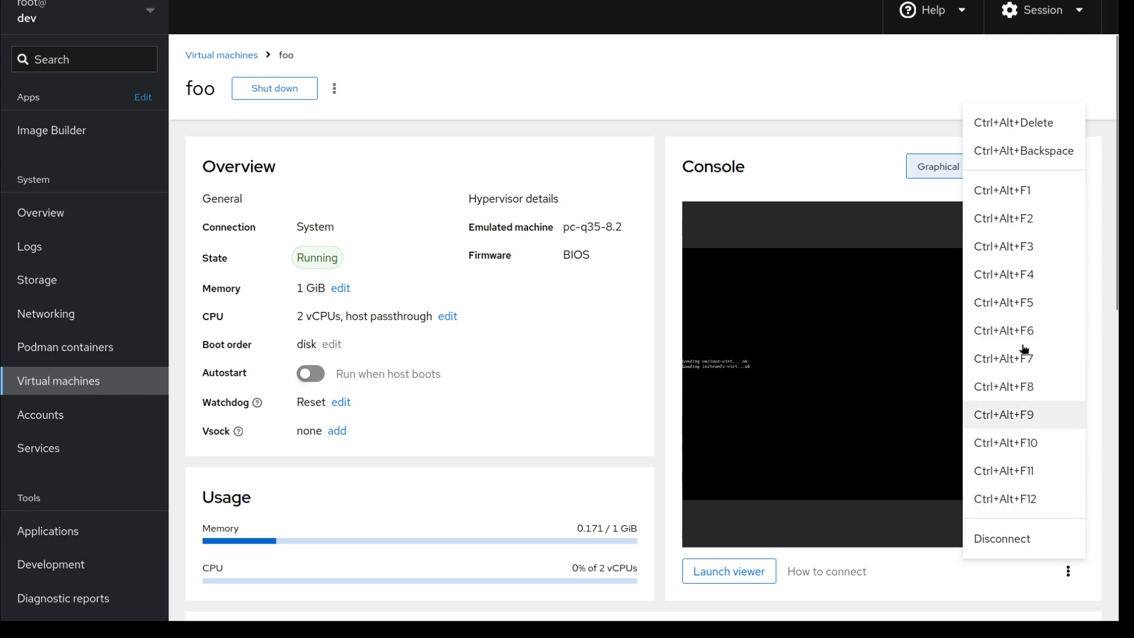
click(842, 175)
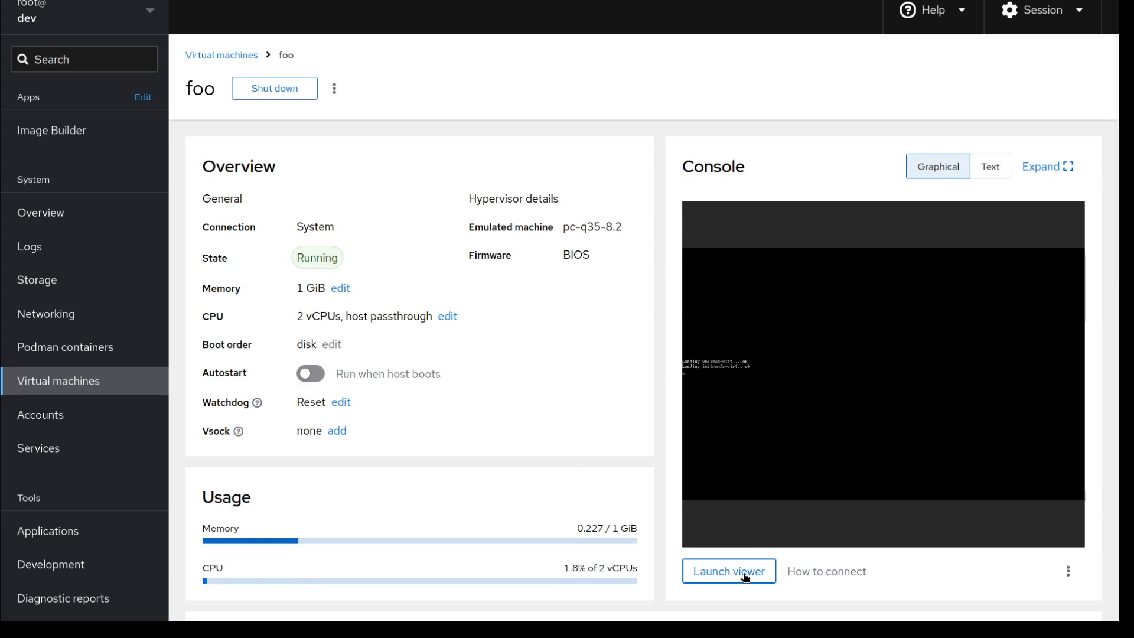
Download foo's remote viewer connection file via Launch viewer and dismiss the Downloads panel.
click(745, 576)
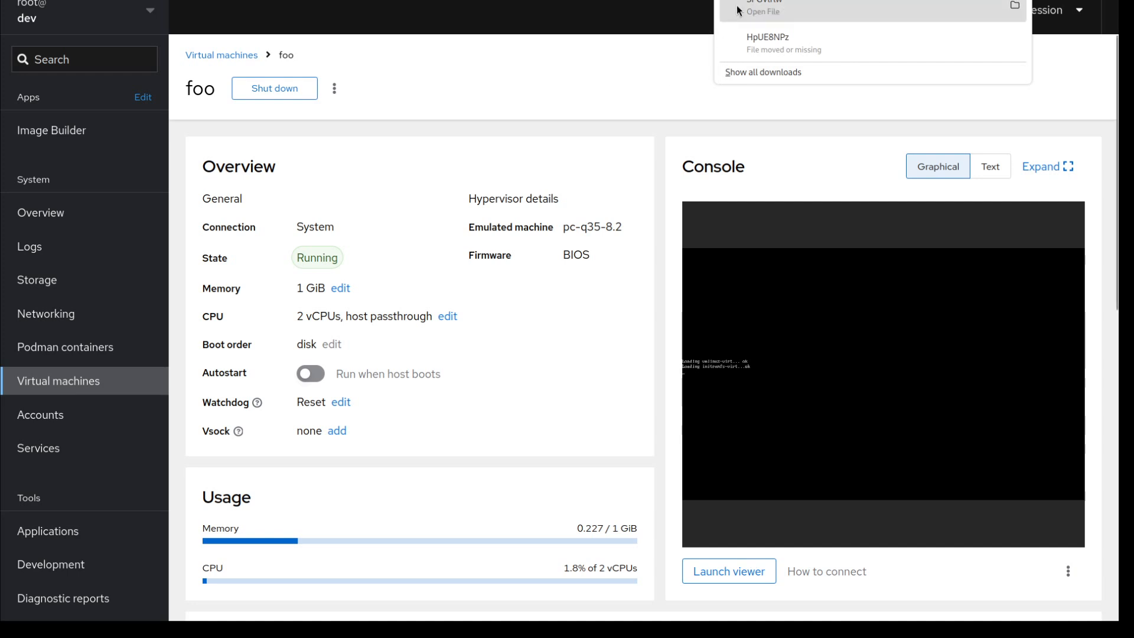
click(668, 78)
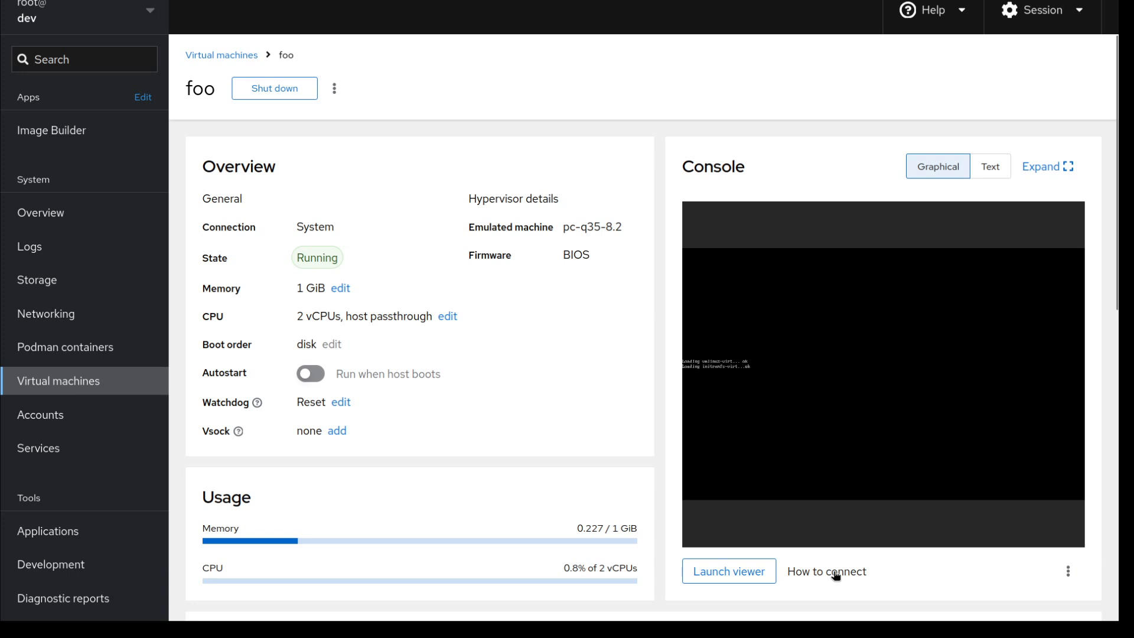
Show the remote viewer instructions and examine the host in vnc://dev.mvo.lan:5900, reopening them afterwards.
click(836, 571)
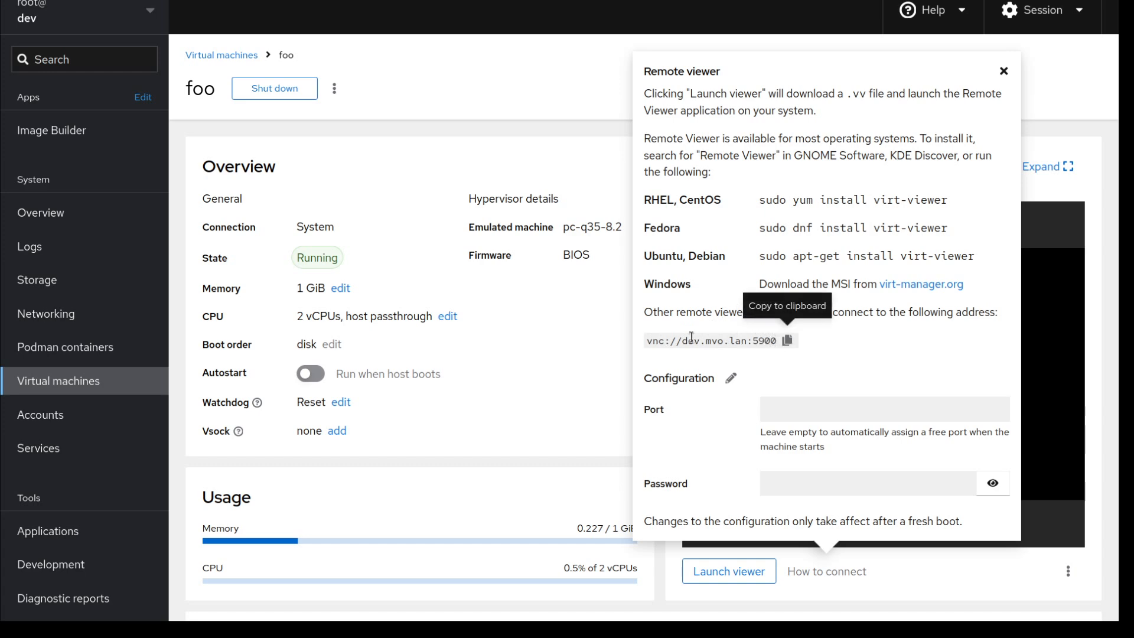
drag(681, 342, 783, 342)
click(836, 350)
key(Escape)
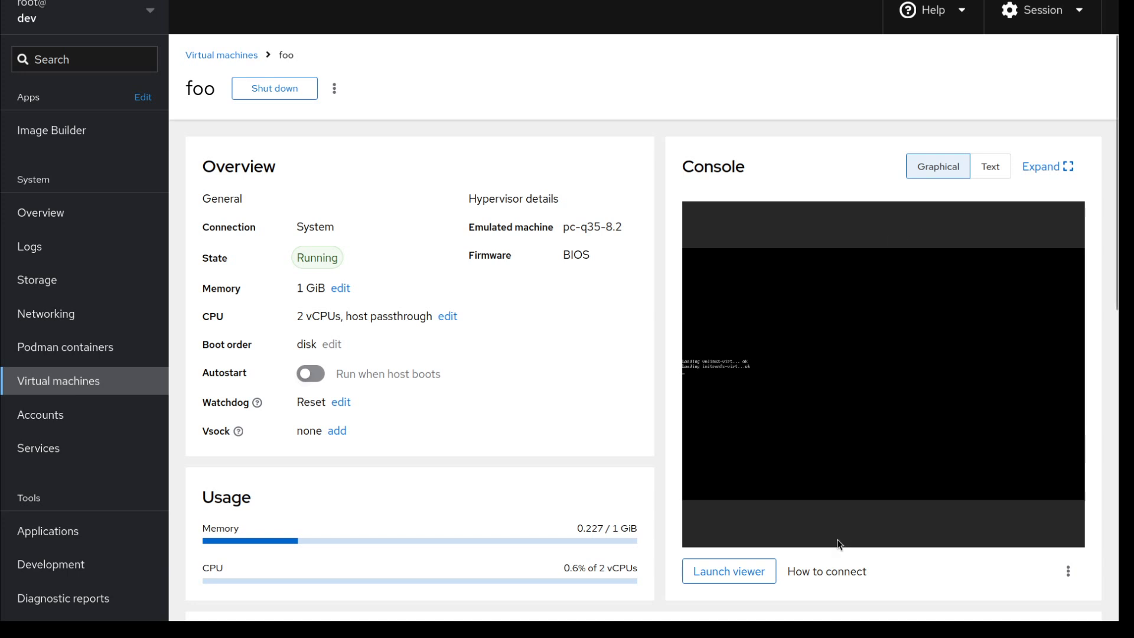
click(824, 572)
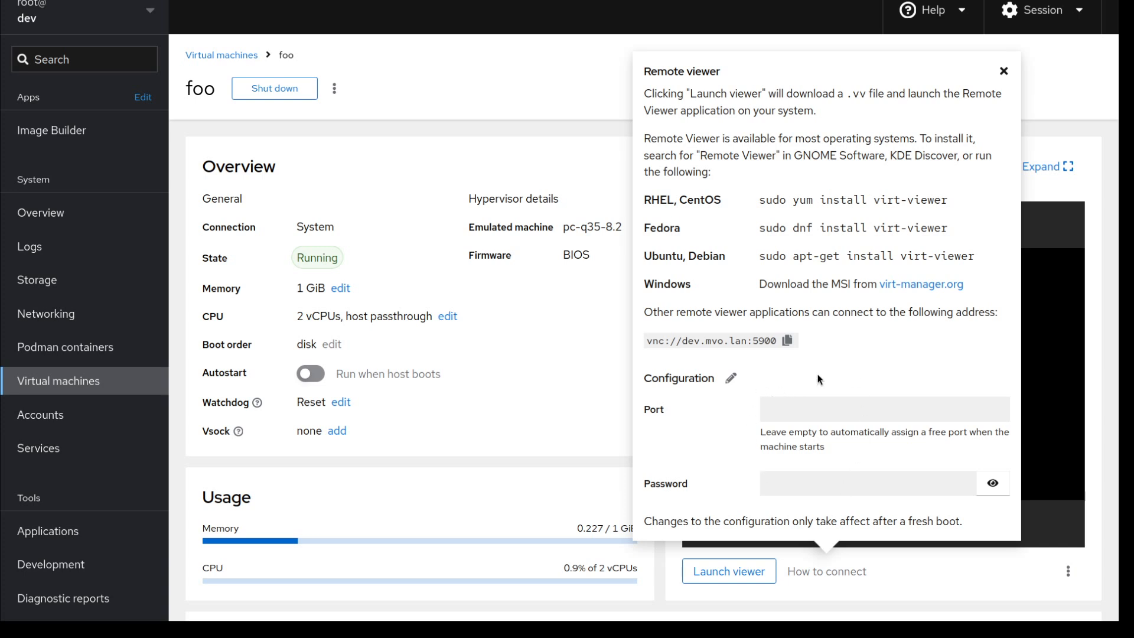
Enter a VNC port number and a console password, then try saving them.
click(737, 381)
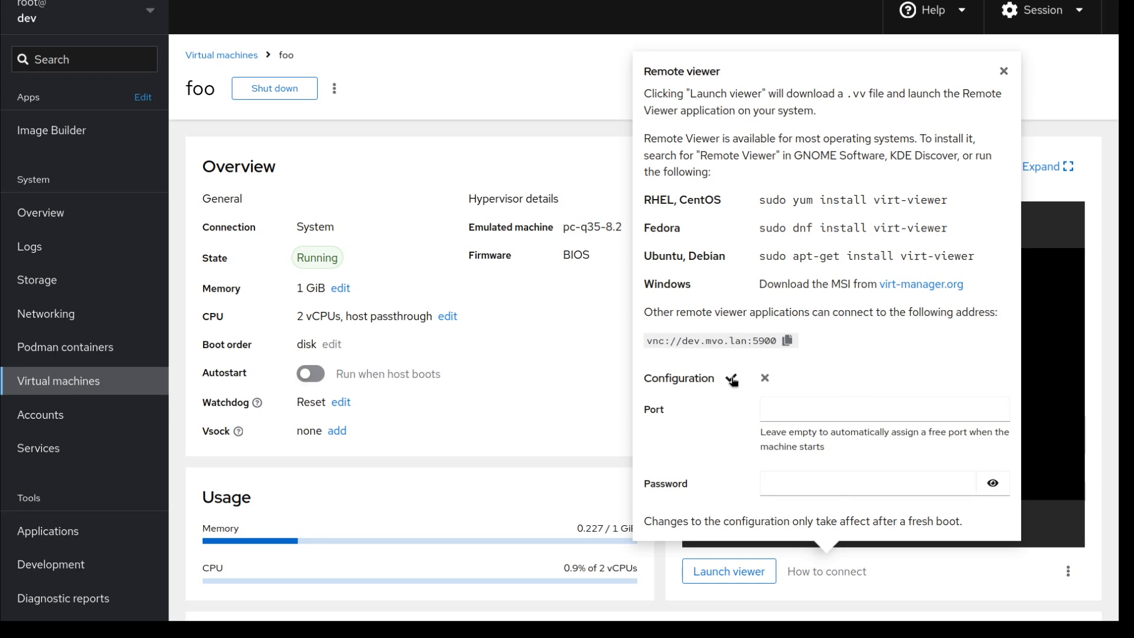
click(794, 407)
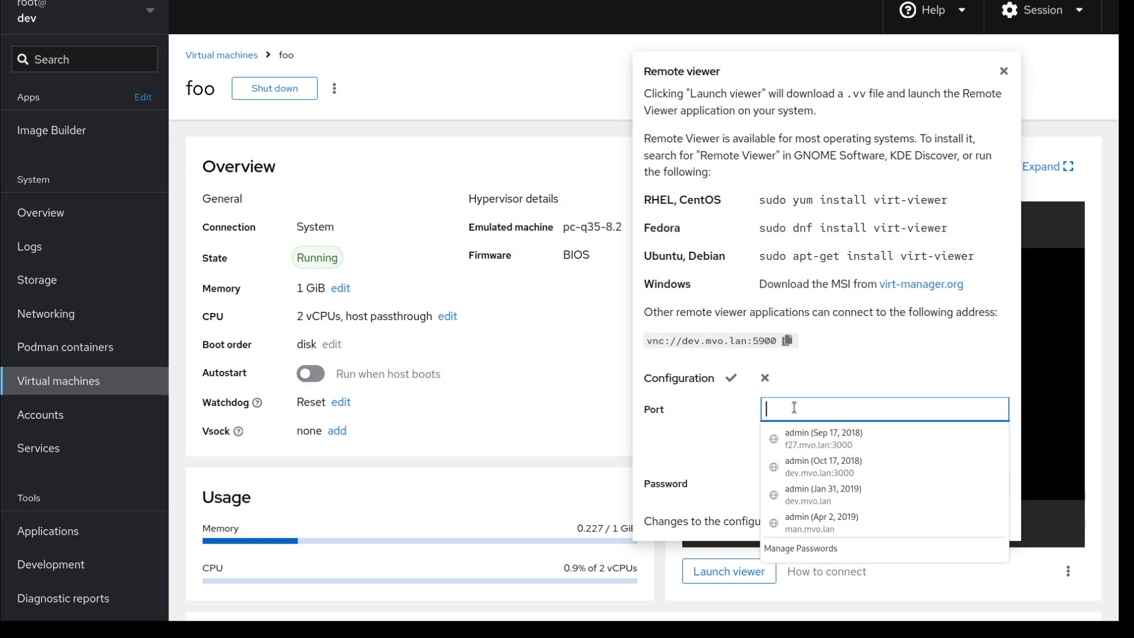
text(5123)
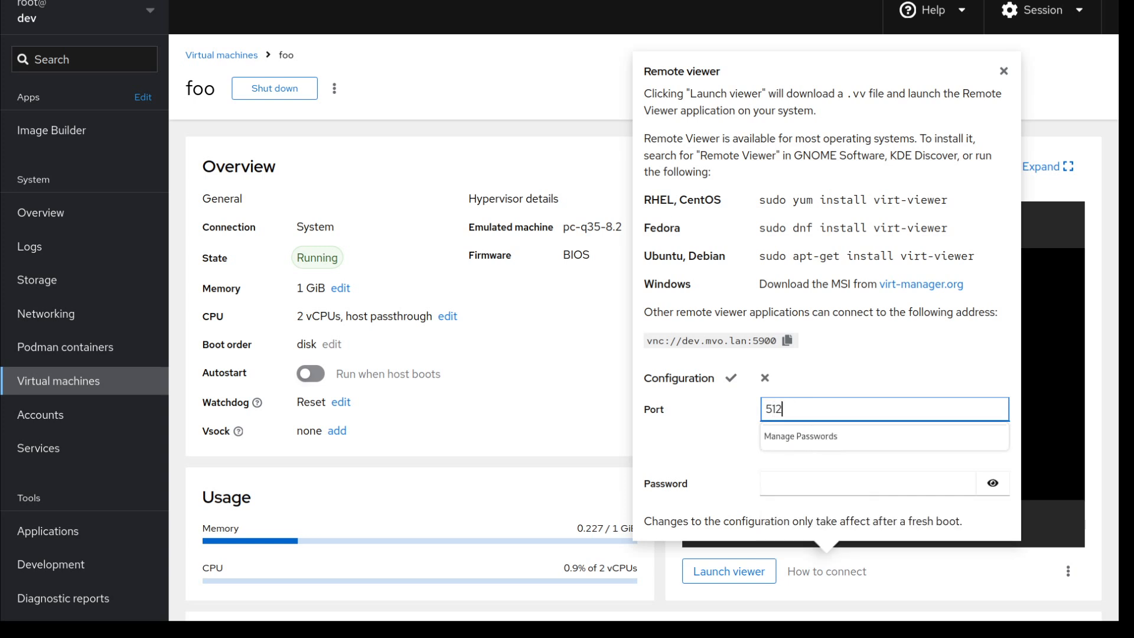
key(BackSpace)
key(BackSpace)
key(BackSpace)
key(BackSpace)
text(4234)
click(713, 442)
click(777, 482)
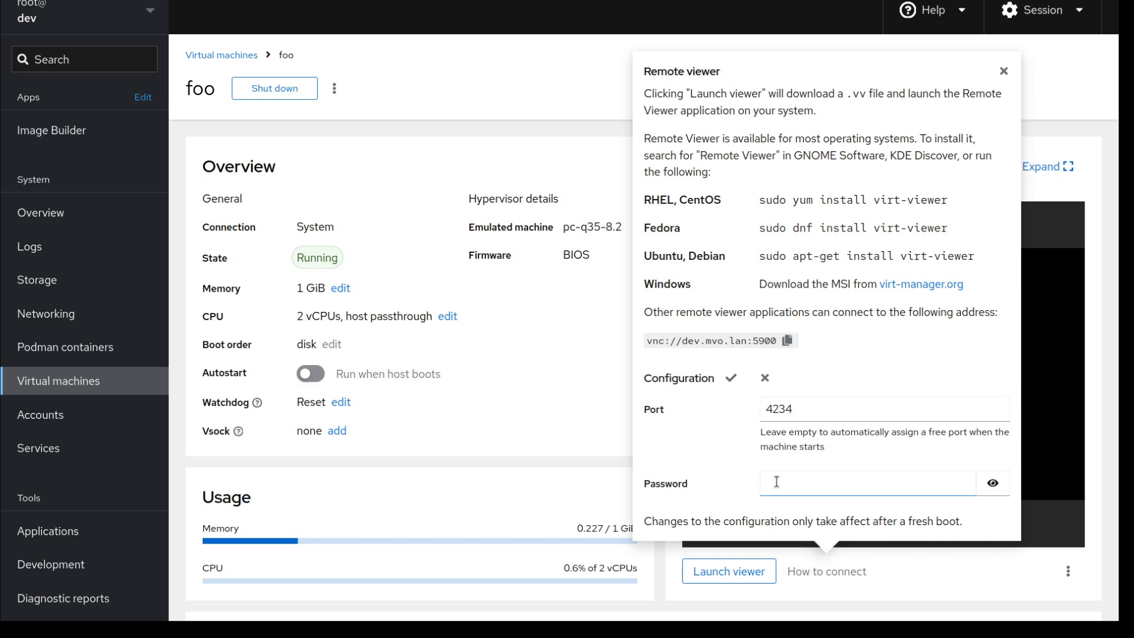
text(foobar)
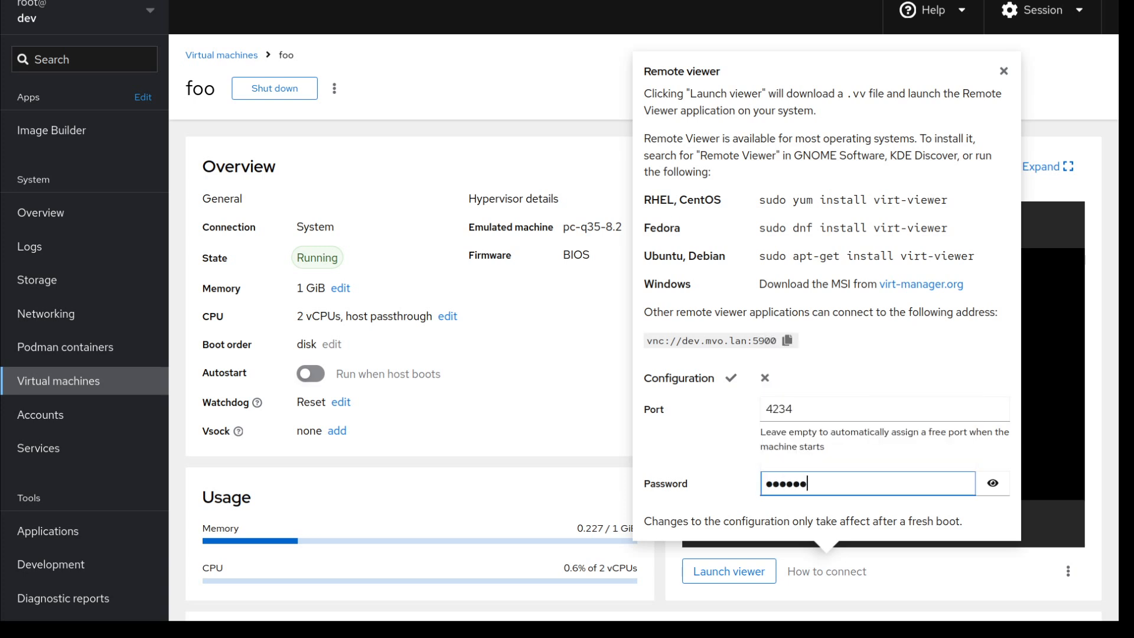
click(997, 486)
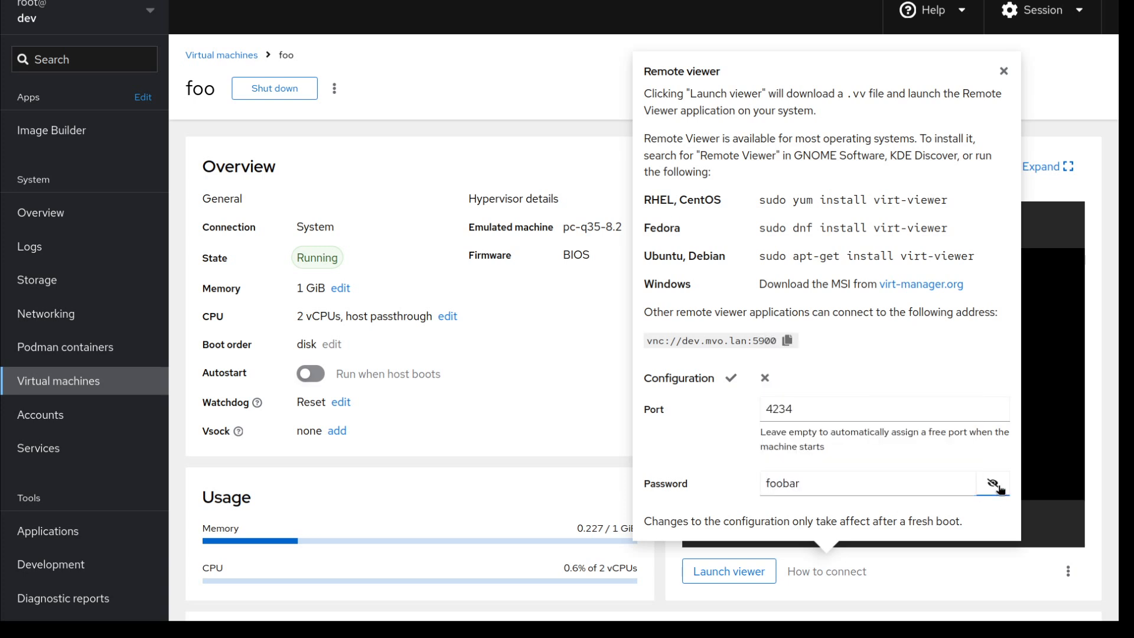
click(997, 486)
click(731, 378)
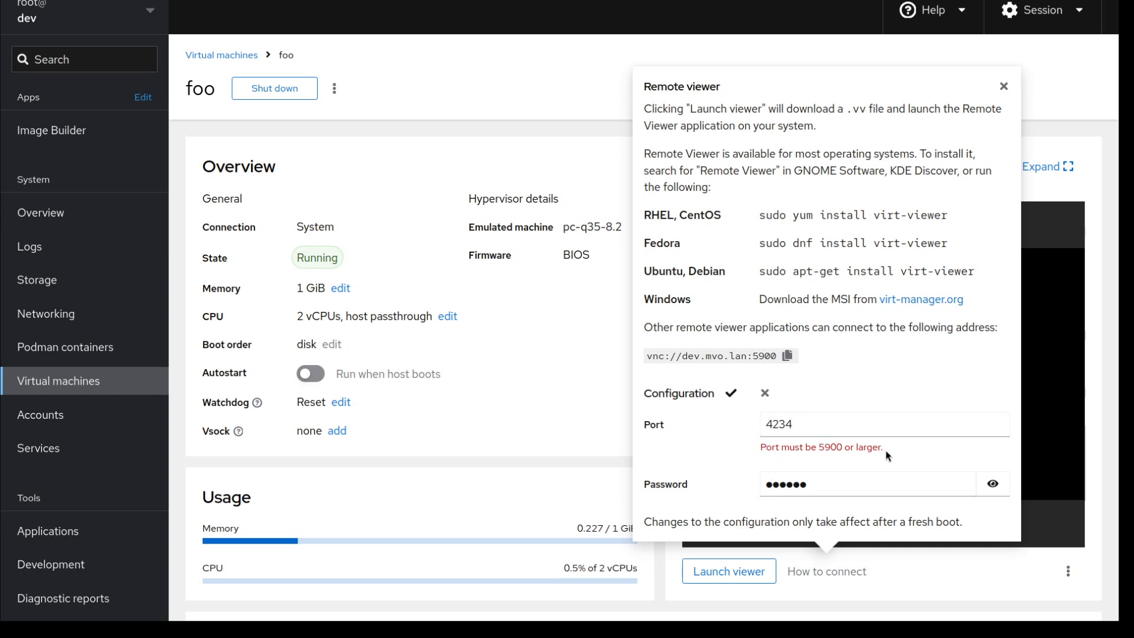
Correct the rejected port to 5902, save the configuration, and close the connection details.
double_click(783, 427)
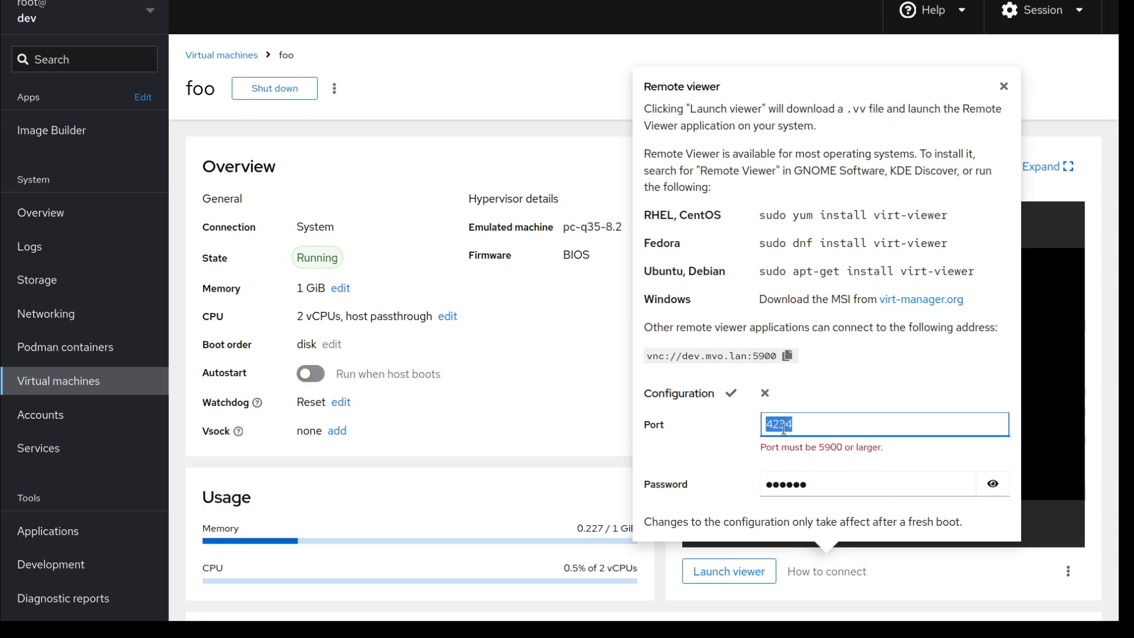
text(5902)
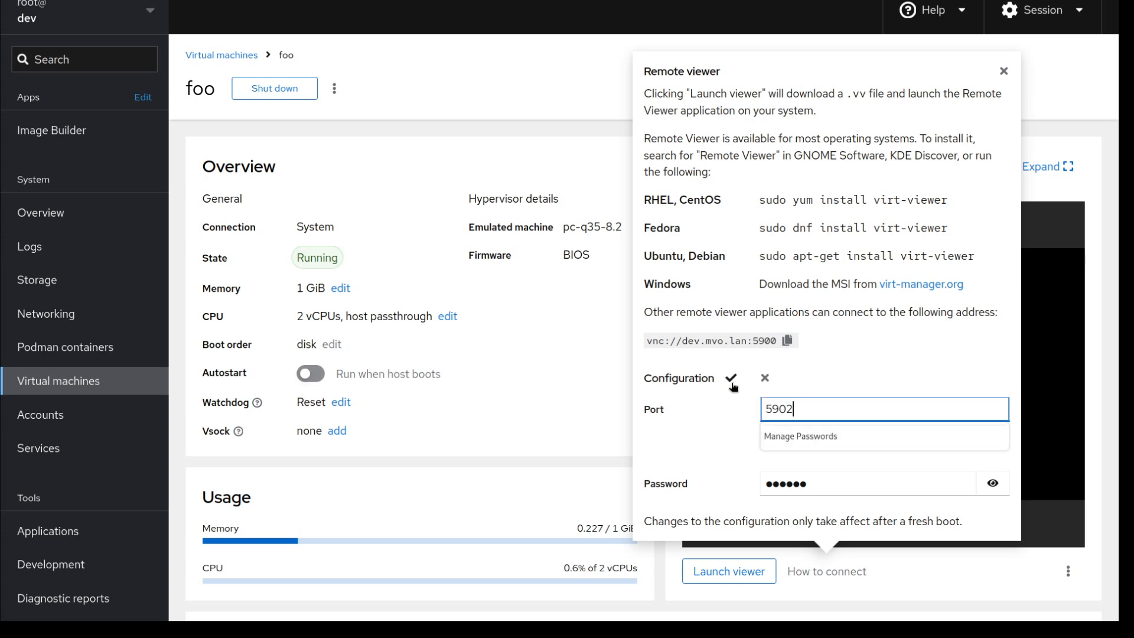
click(731, 379)
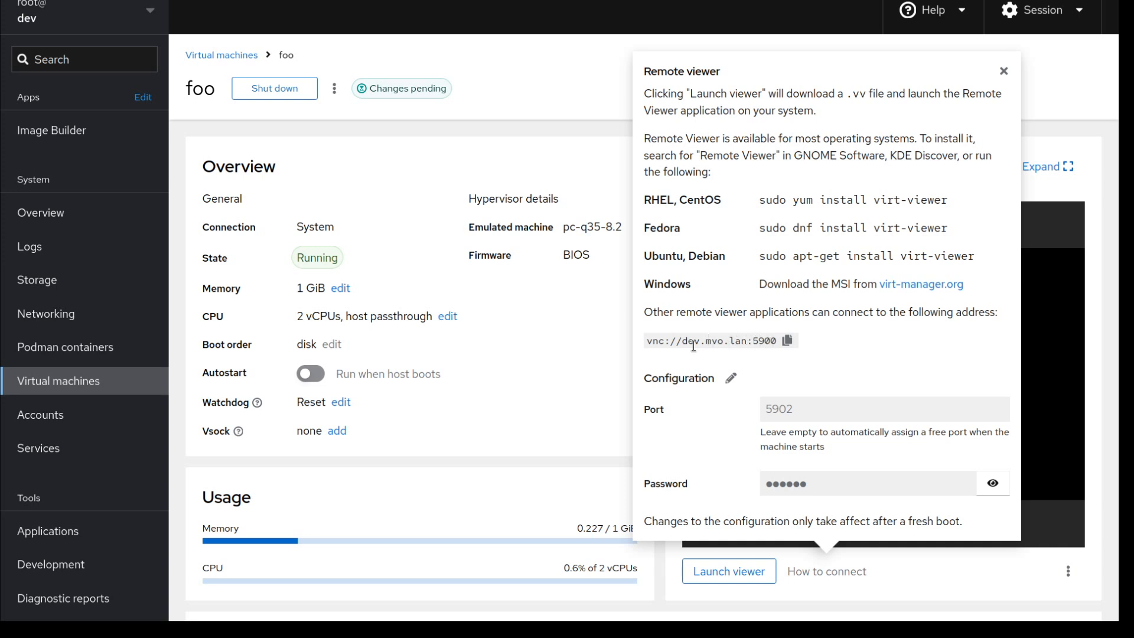
click(837, 572)
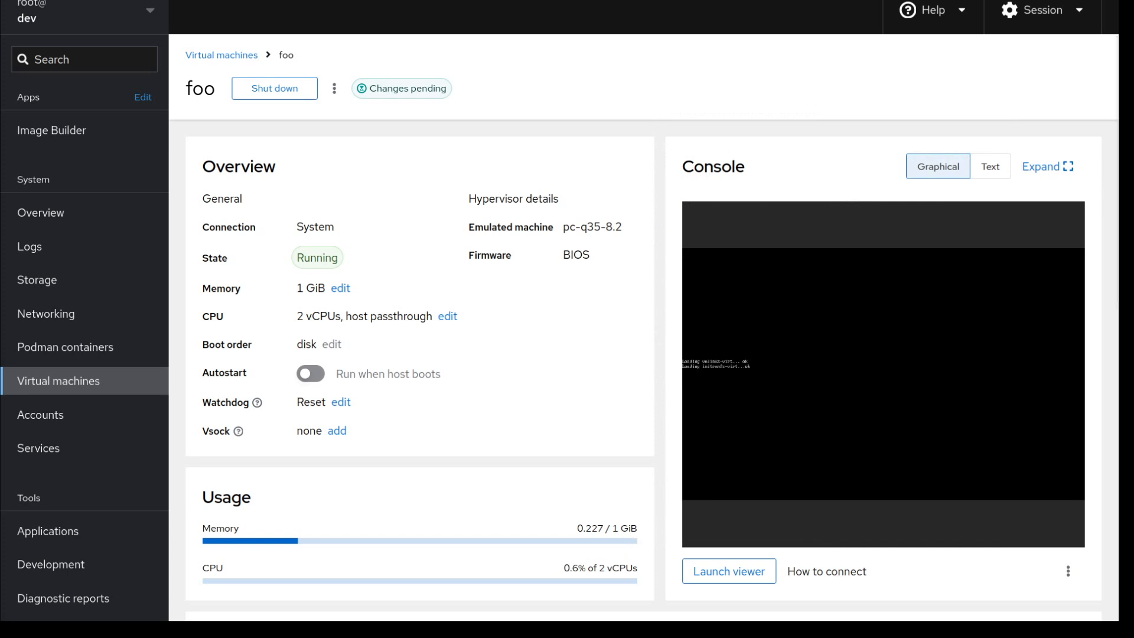
Shut down foo, confirm it, and run the machine again.
click(306, 94)
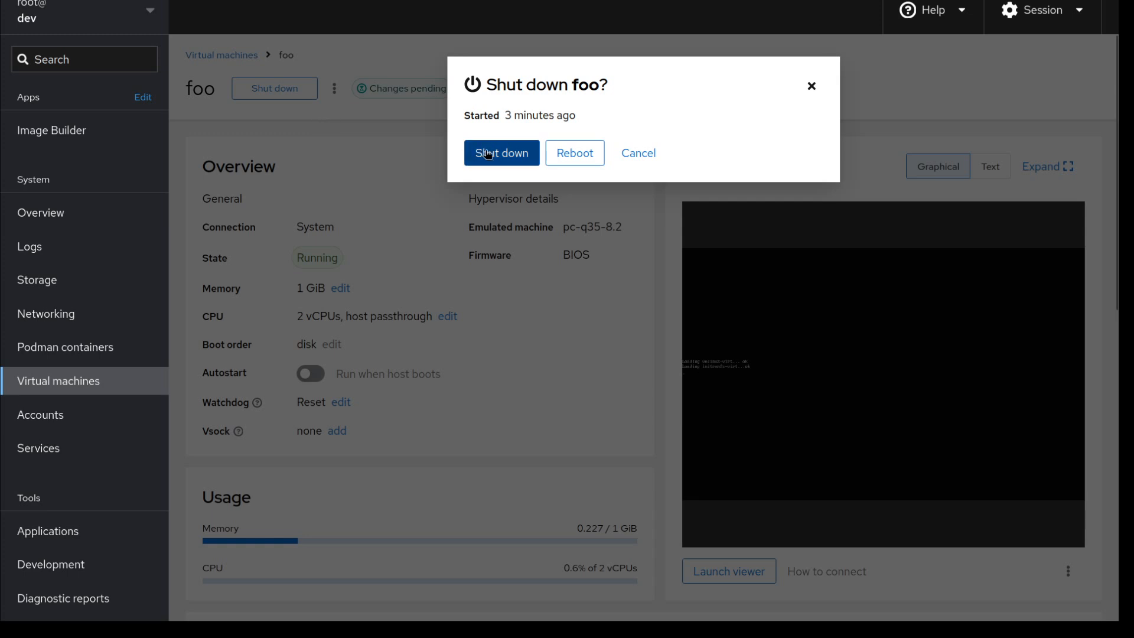
click(490, 155)
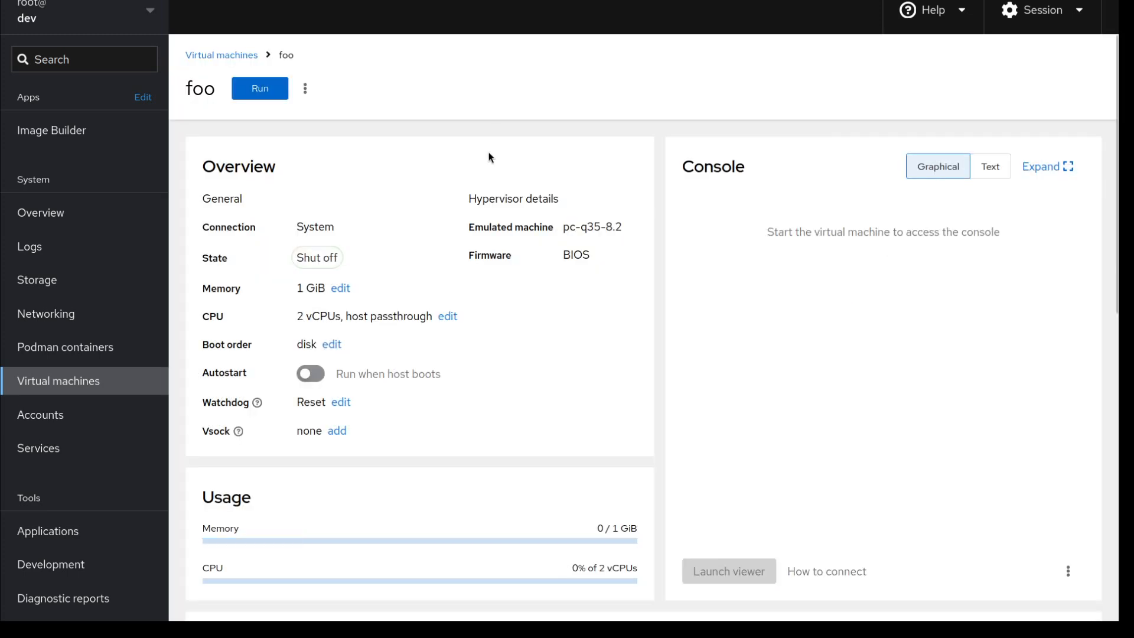
click(280, 88)
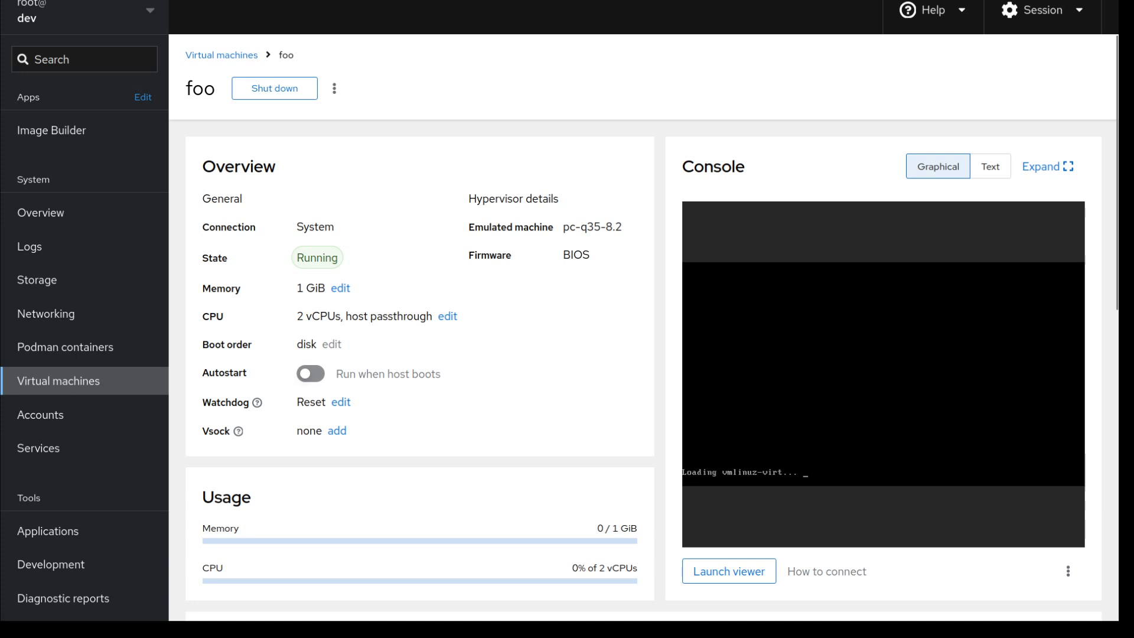
click(849, 571)
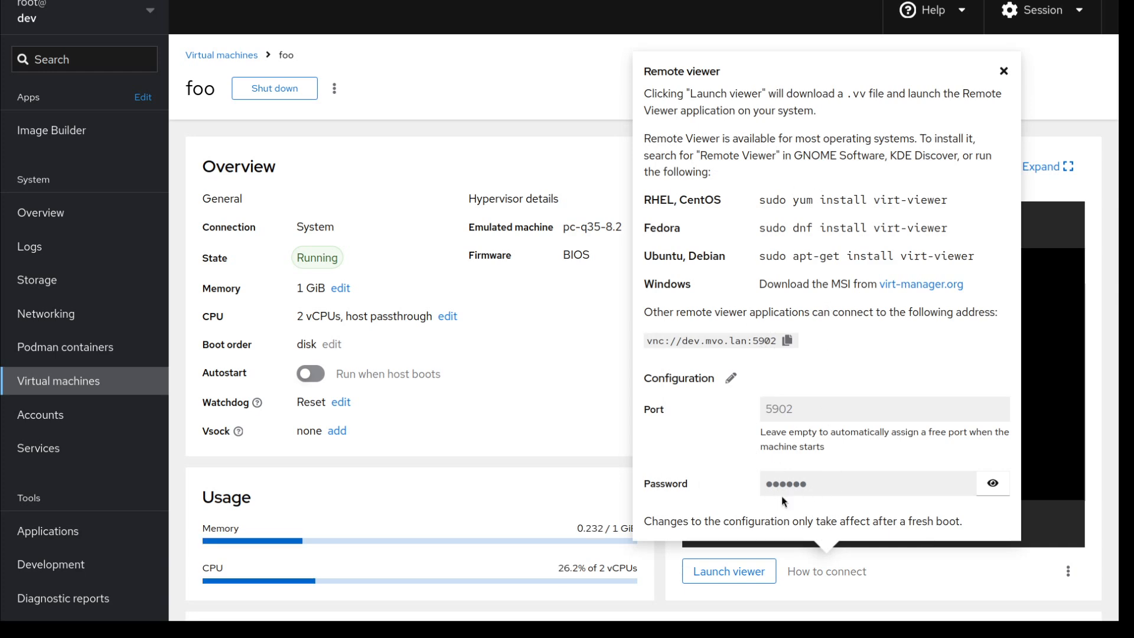
click(993, 484)
click(993, 483)
click(836, 571)
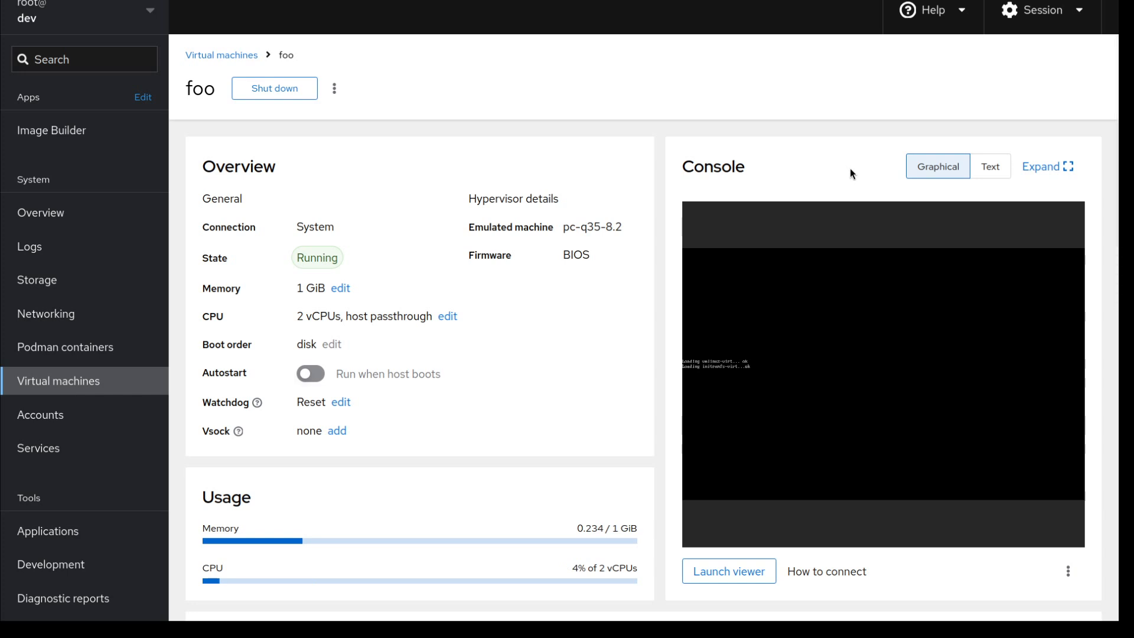
click(1047, 168)
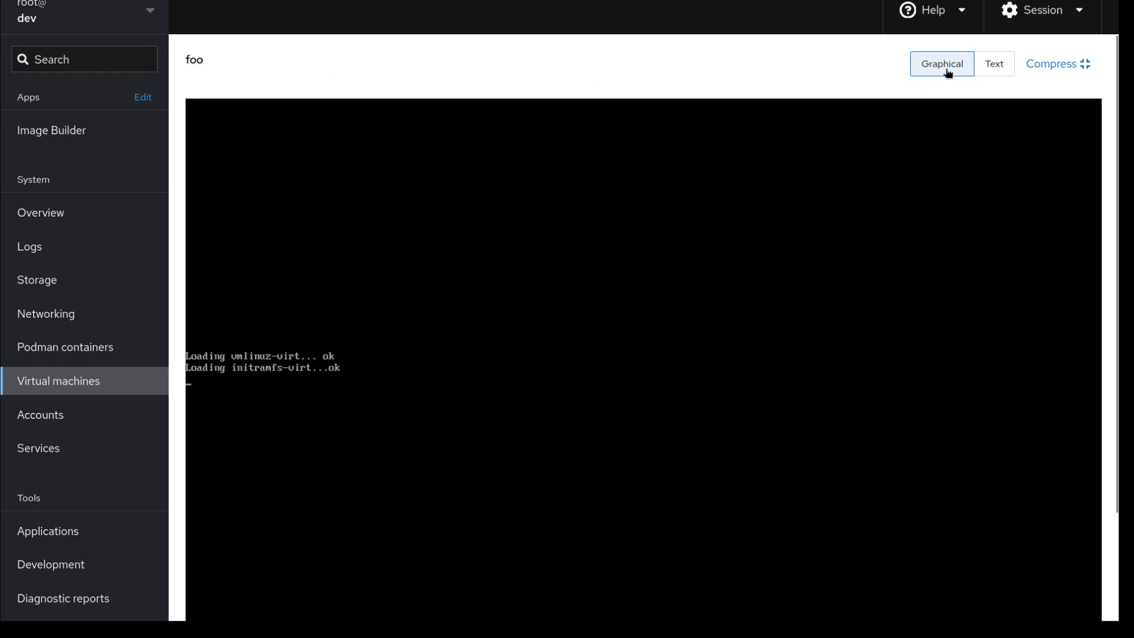
click(993, 66)
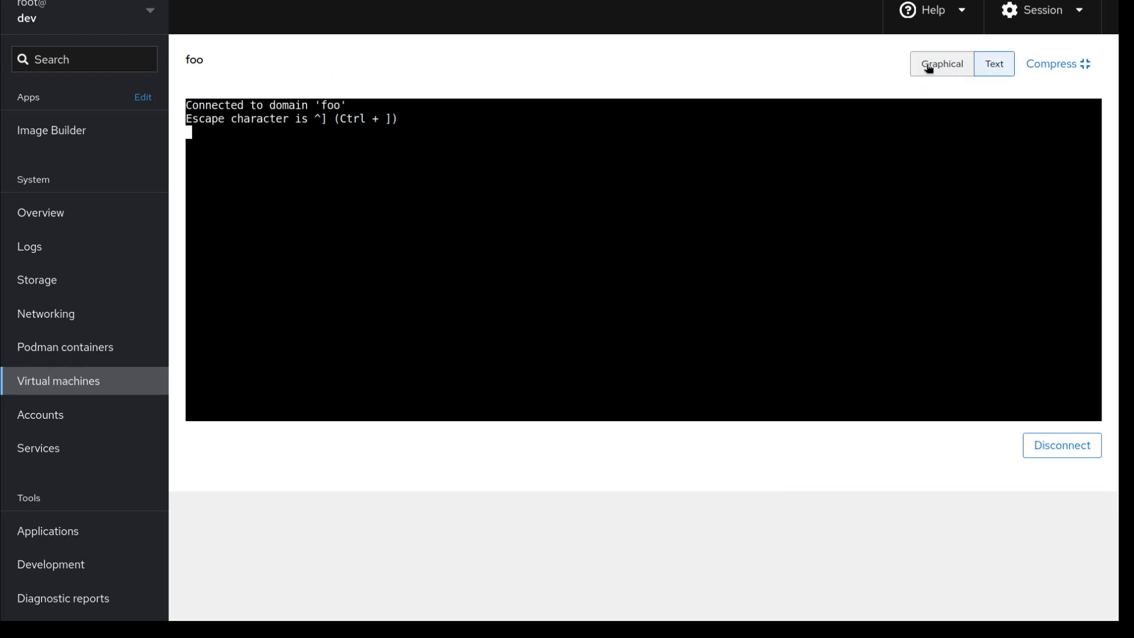
click(929, 69)
click(985, 67)
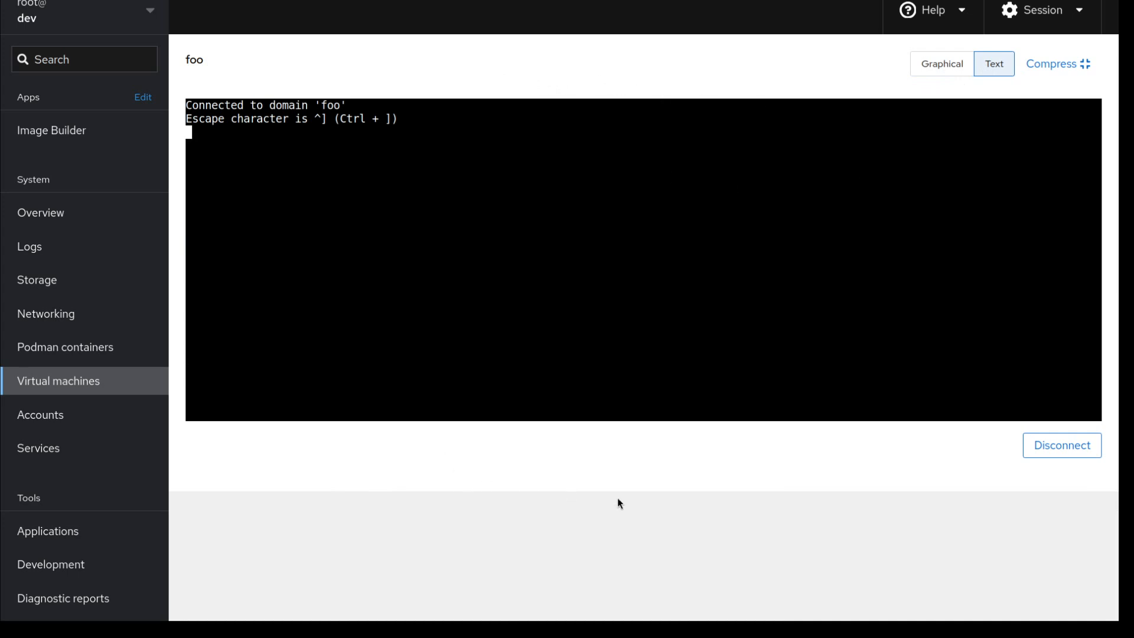
click(933, 65)
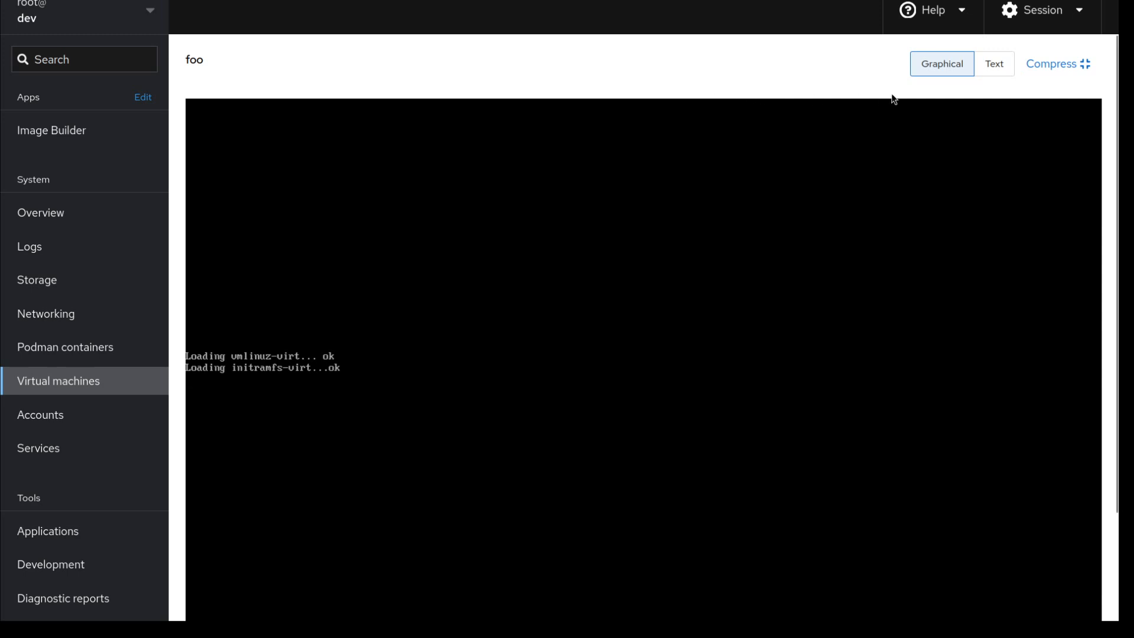
click(1056, 65)
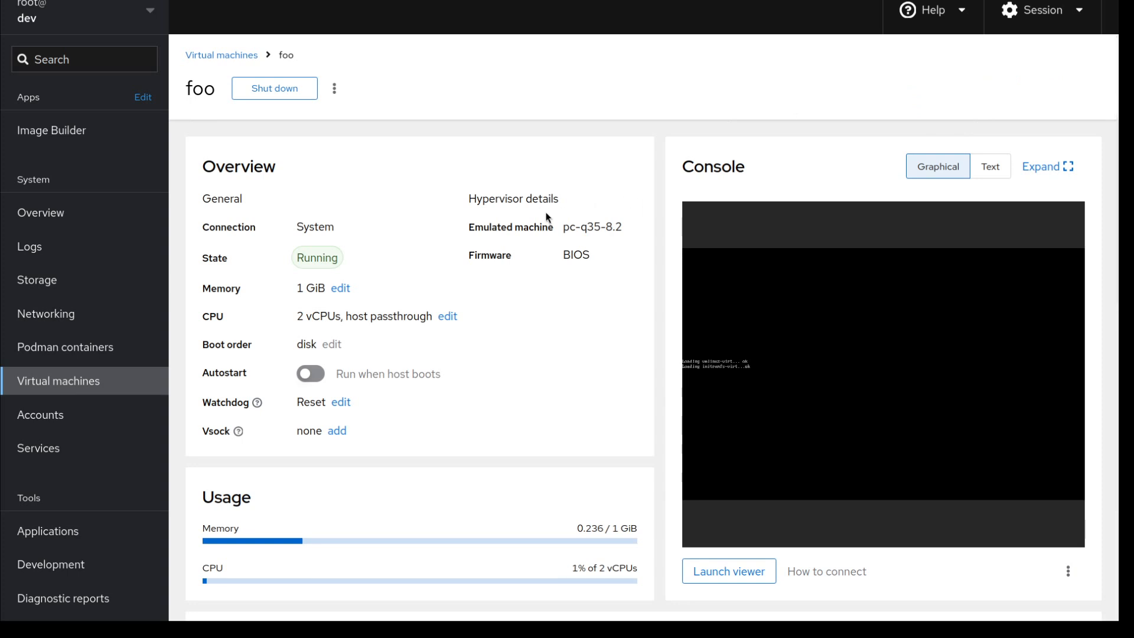
Switch foo to the text serial console and bring up its login prompt.
click(991, 167)
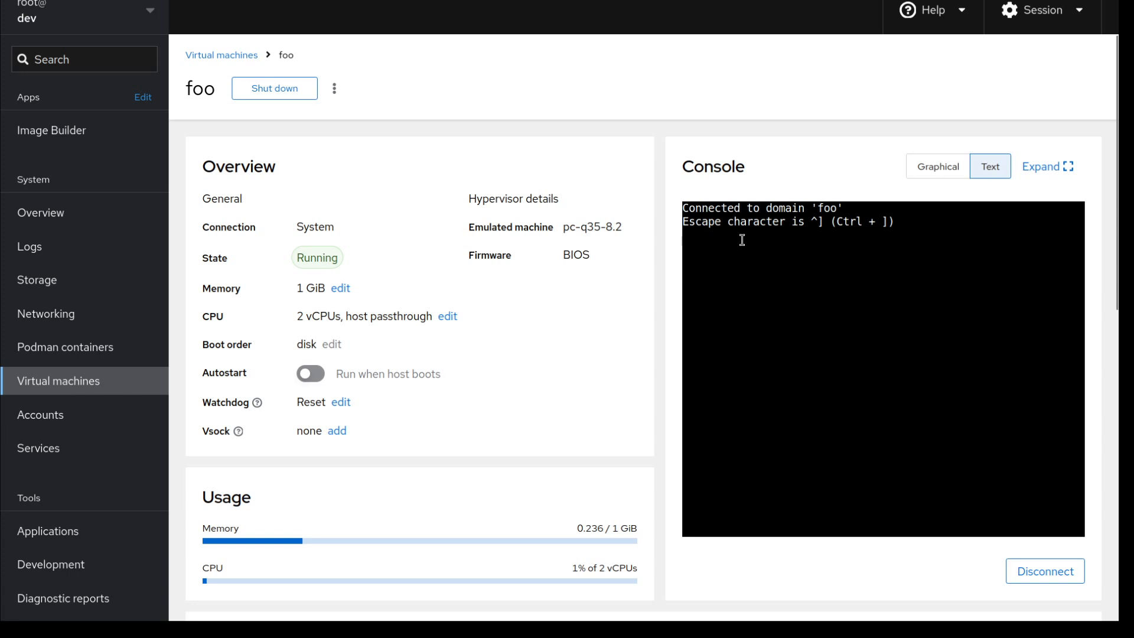
click(781, 280)
key(Return)
key(Return)
key(Return)
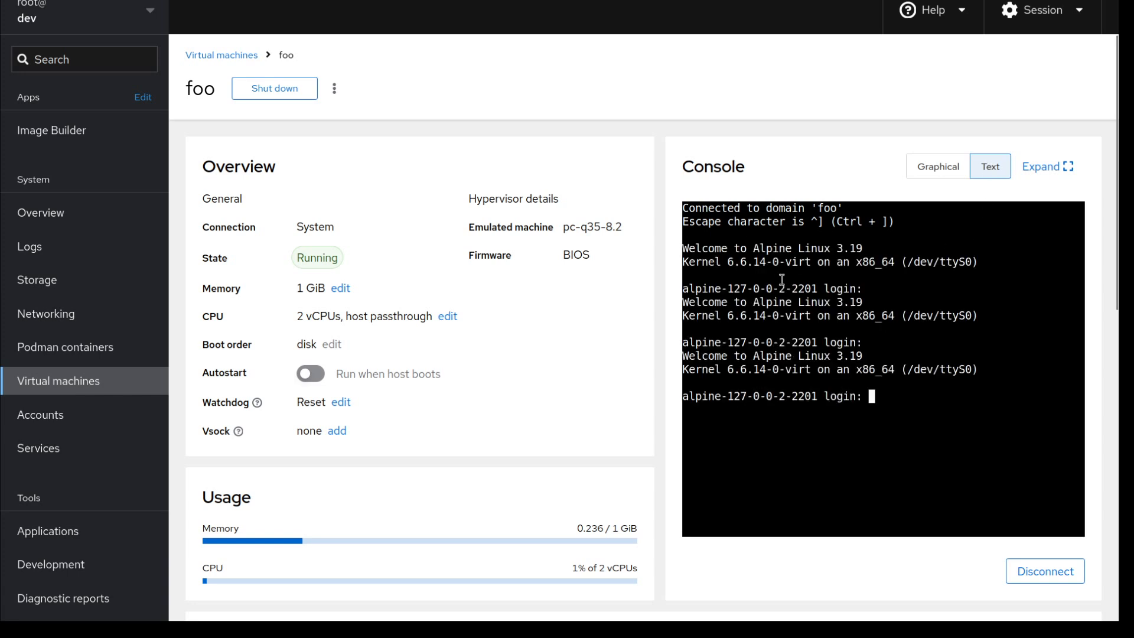
Expand the text console full-size, show the login prompt, switch to graphical, and shrink it back.
click(1044, 169)
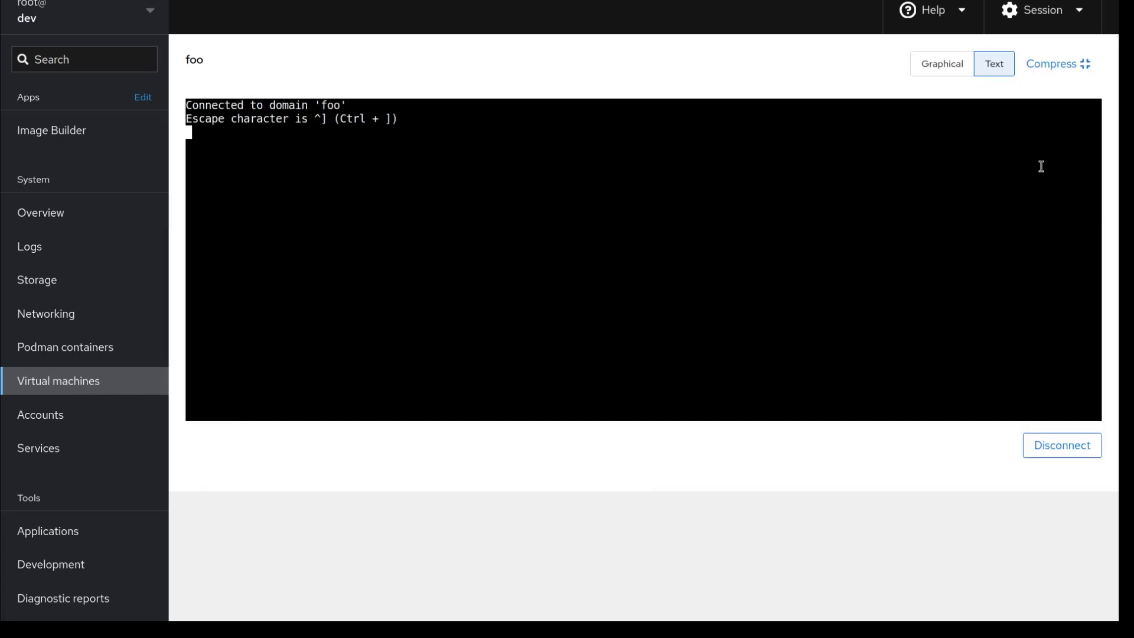
click(481, 208)
key(Return)
key(Return)
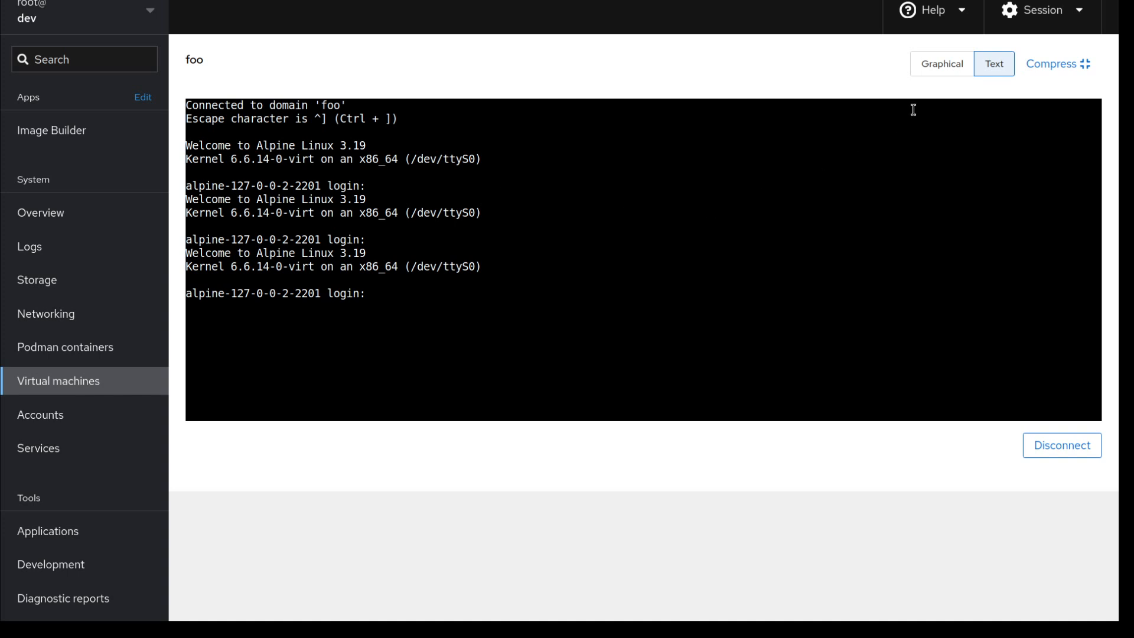
click(943, 66)
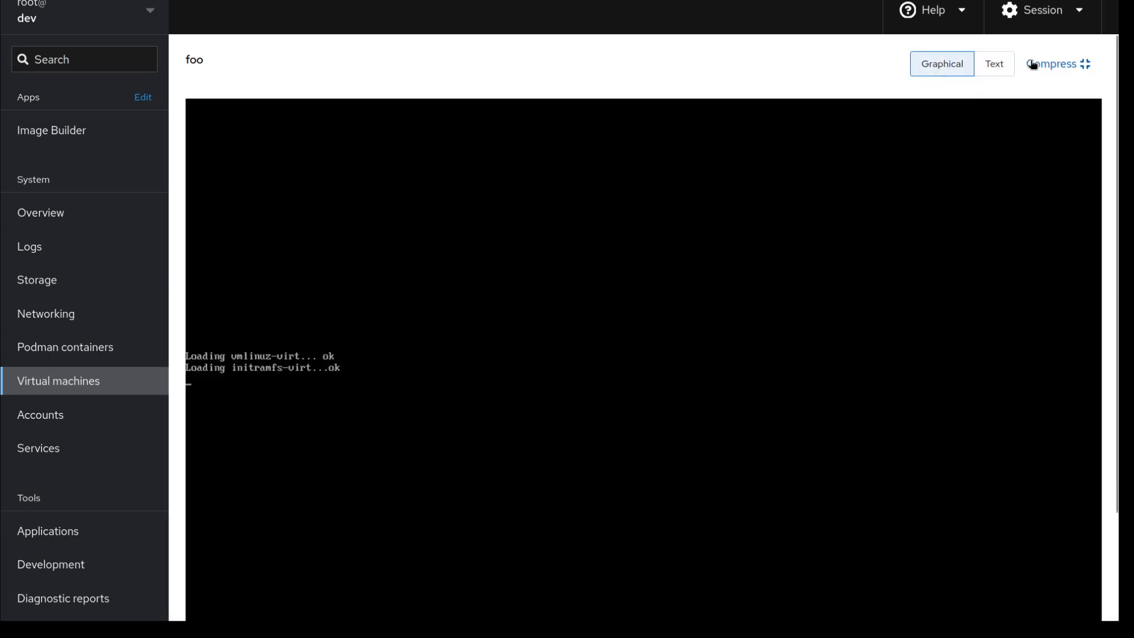
click(1045, 65)
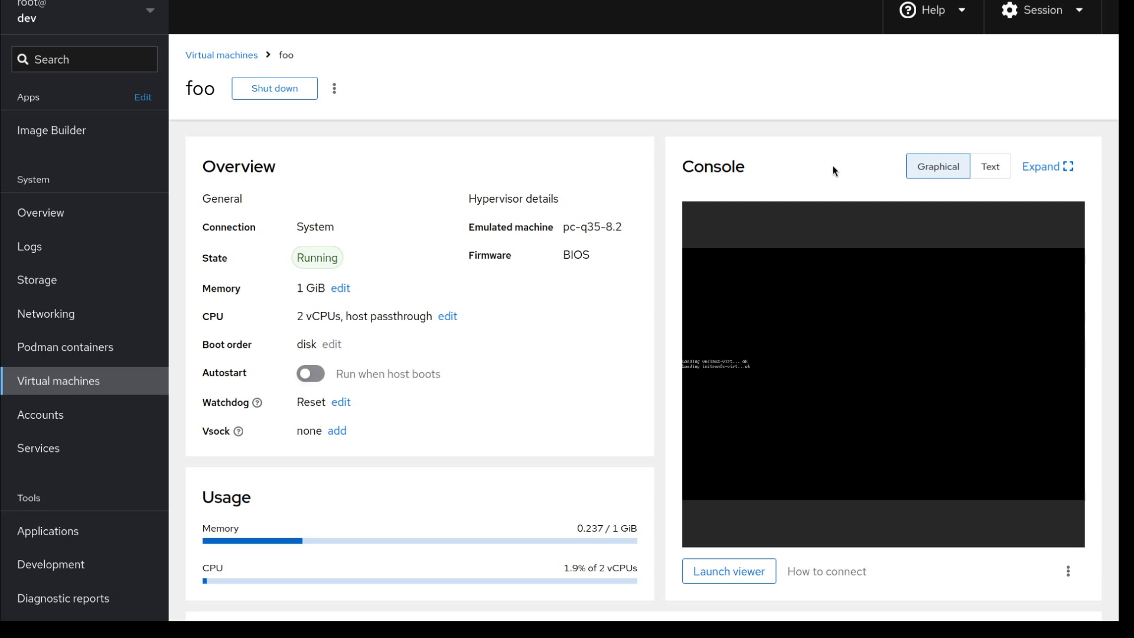
Shut down foo from the page header and confirm the shutdown.
click(278, 89)
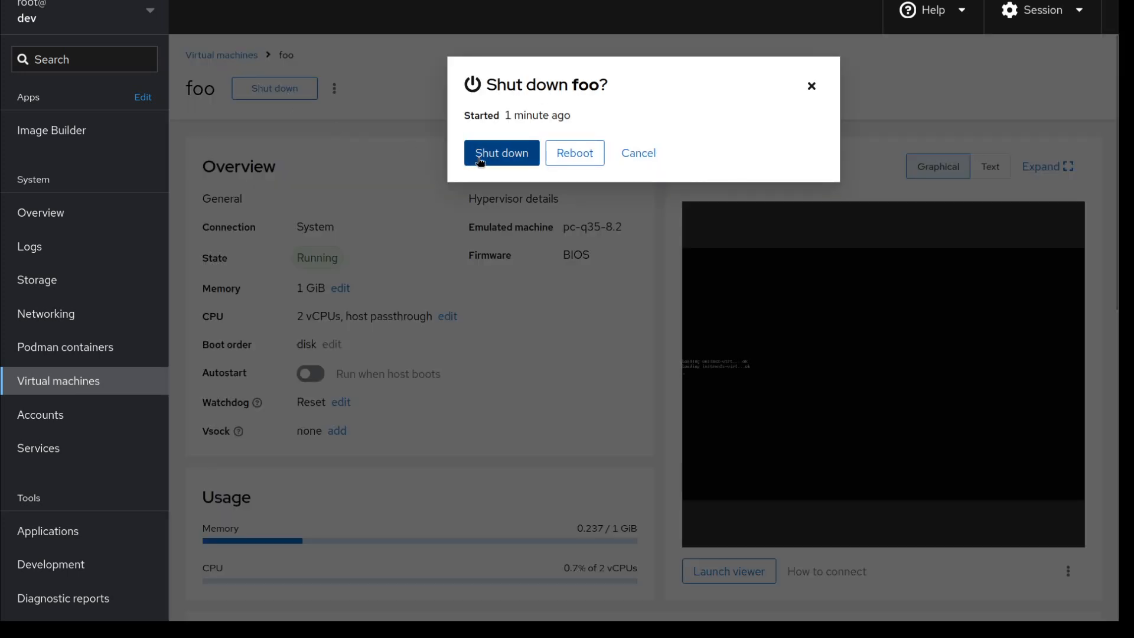
click(477, 159)
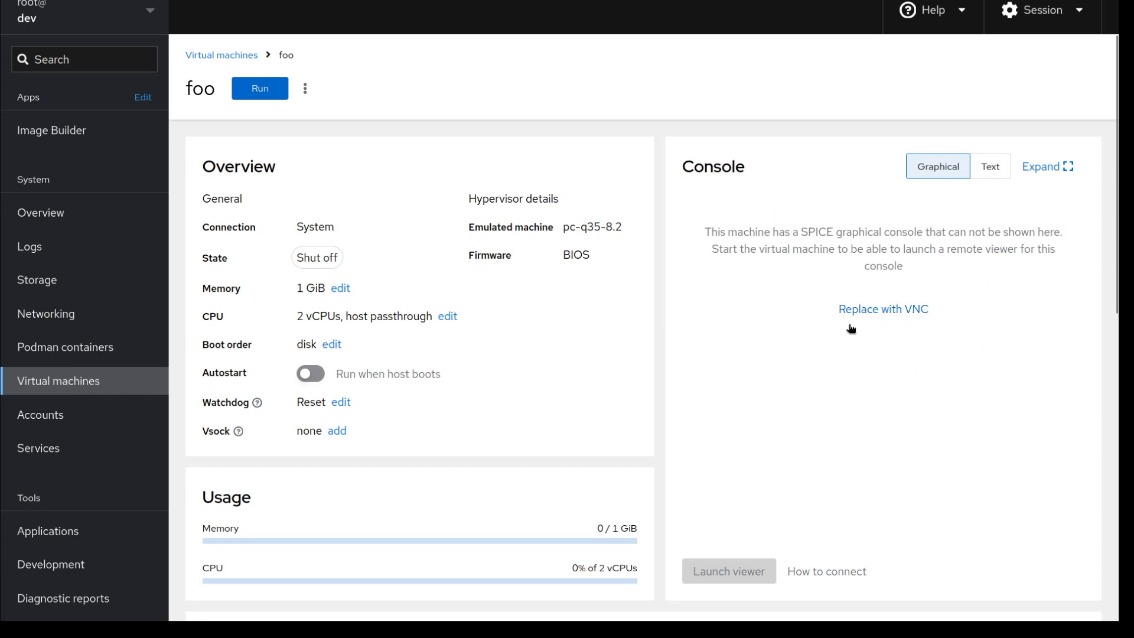
Cancel the Replace with VNC dialog to keep SPICE graphics, then run foo again.
click(885, 312)
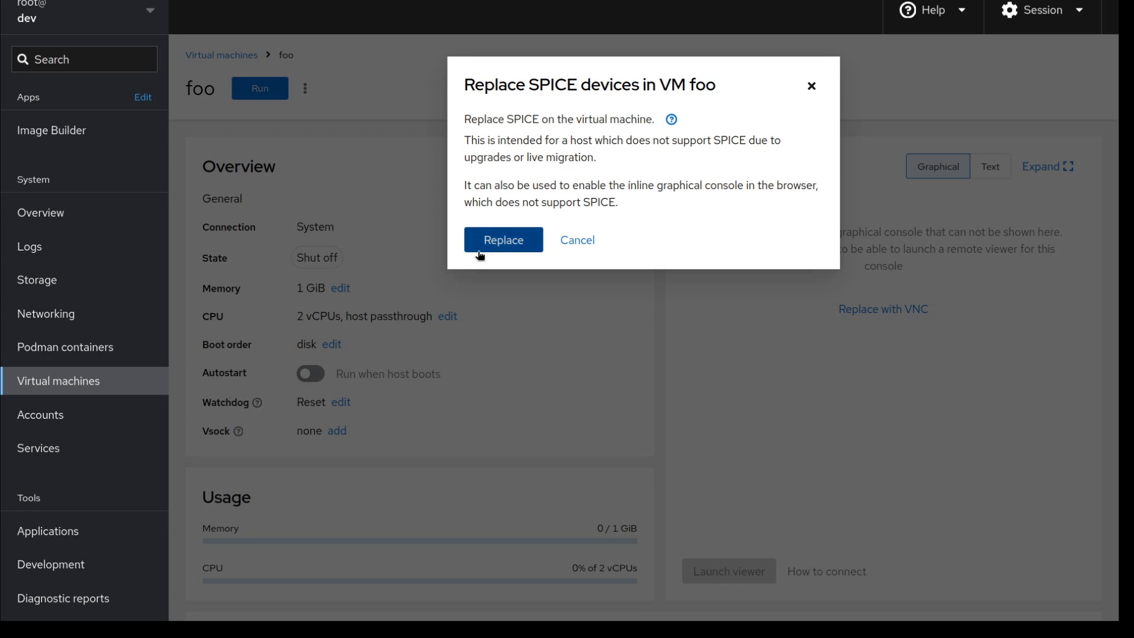
click(571, 241)
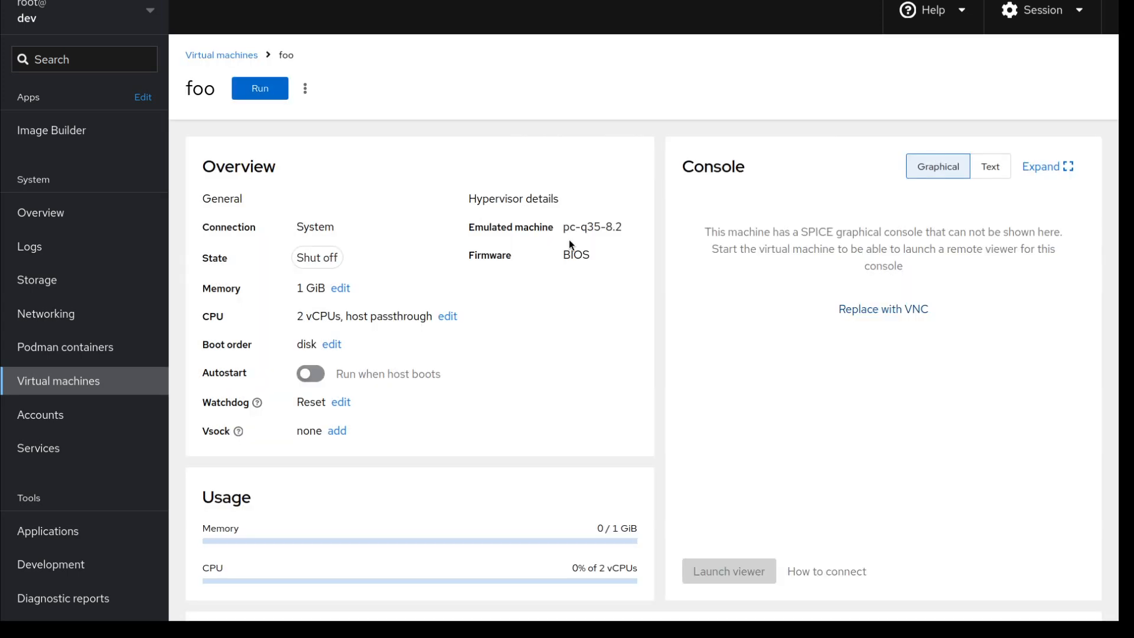
click(265, 92)
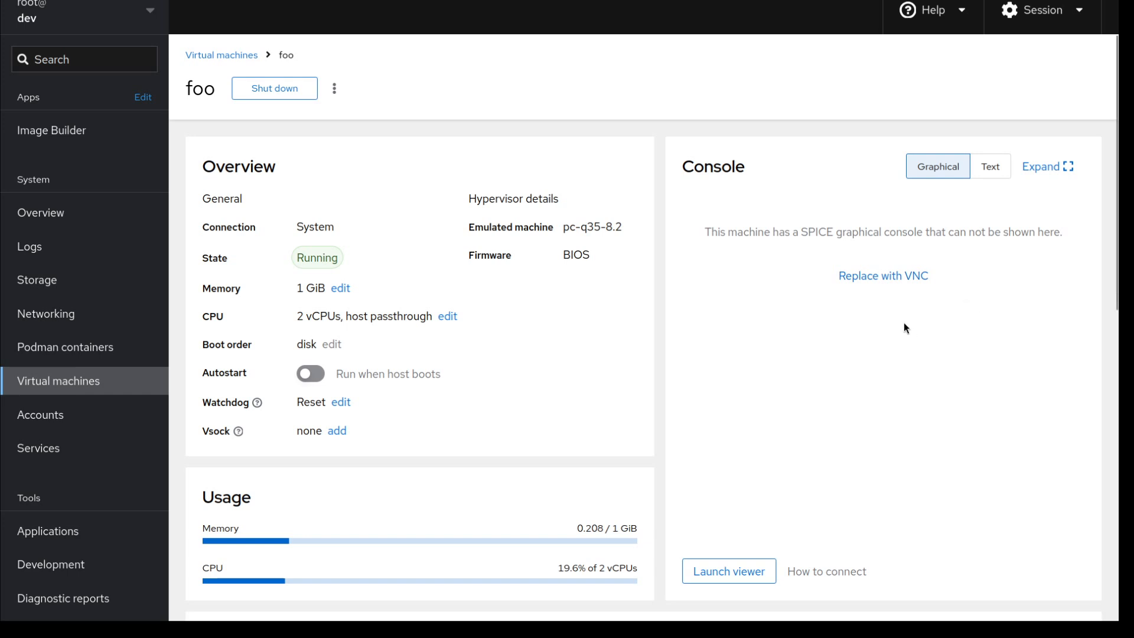
Cancel the Replace with VNC dialog and launch foo's SPICE console in a remote viewer.
click(896, 277)
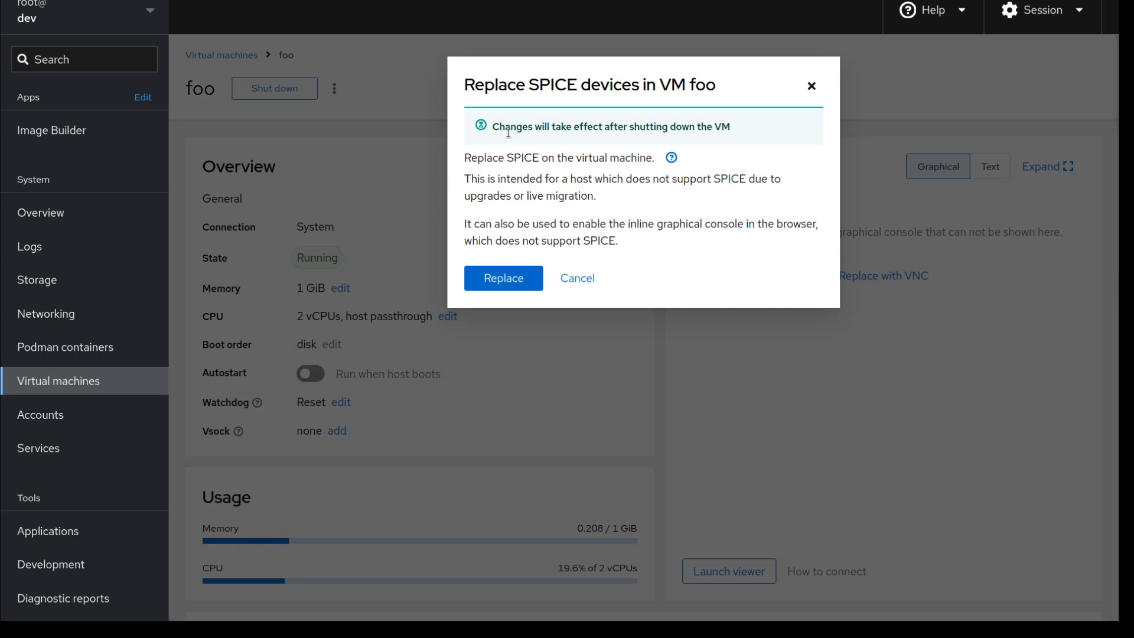
click(578, 278)
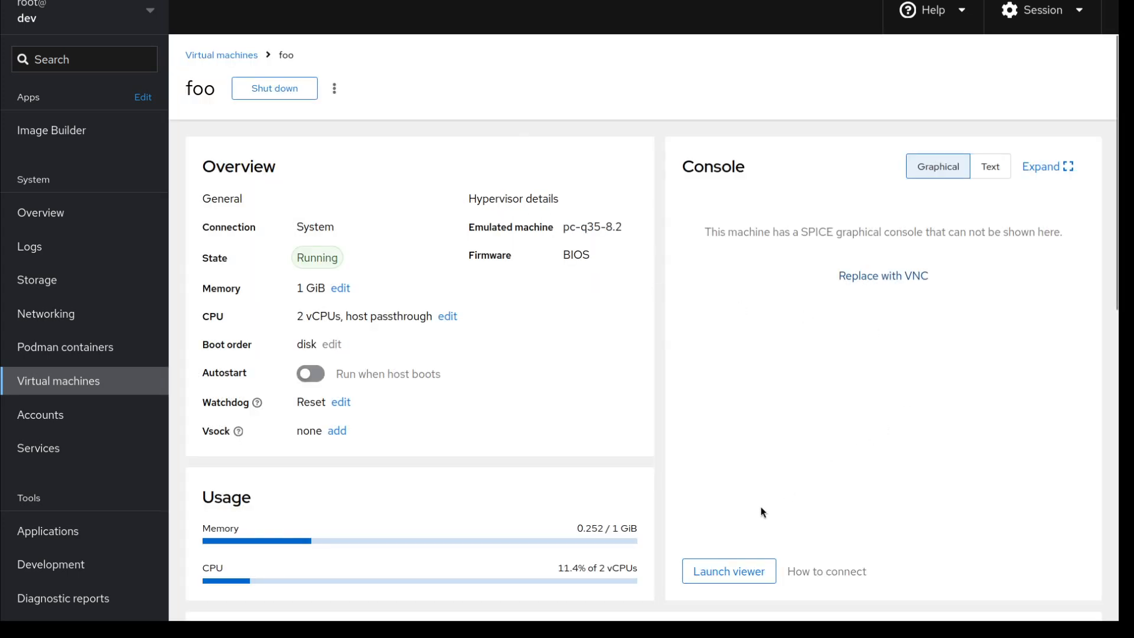
click(739, 568)
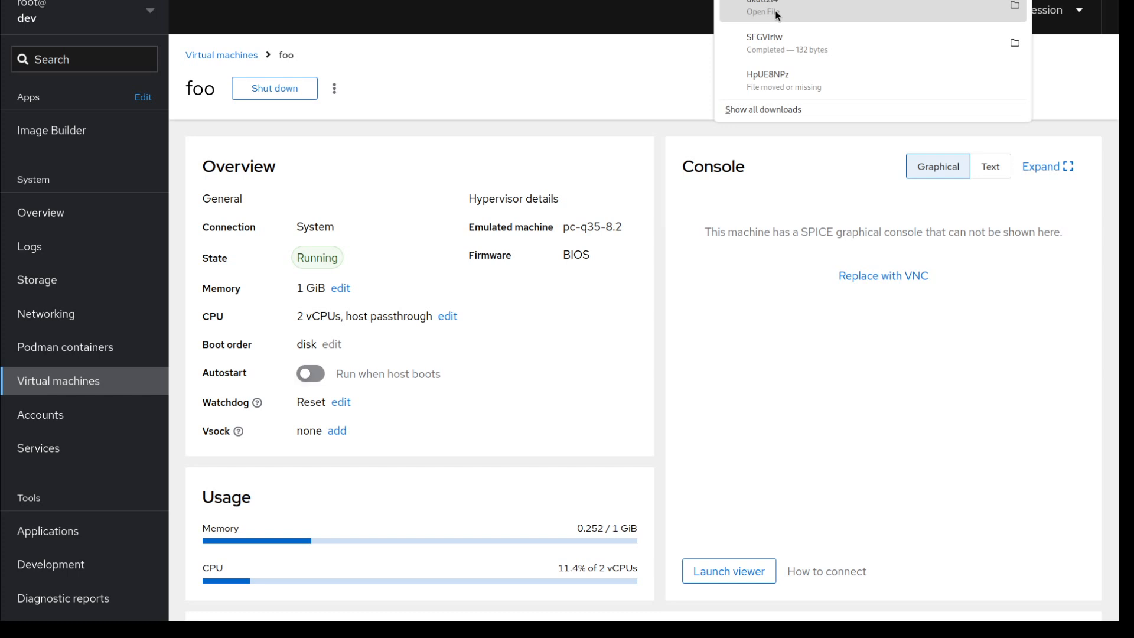
click(796, 348)
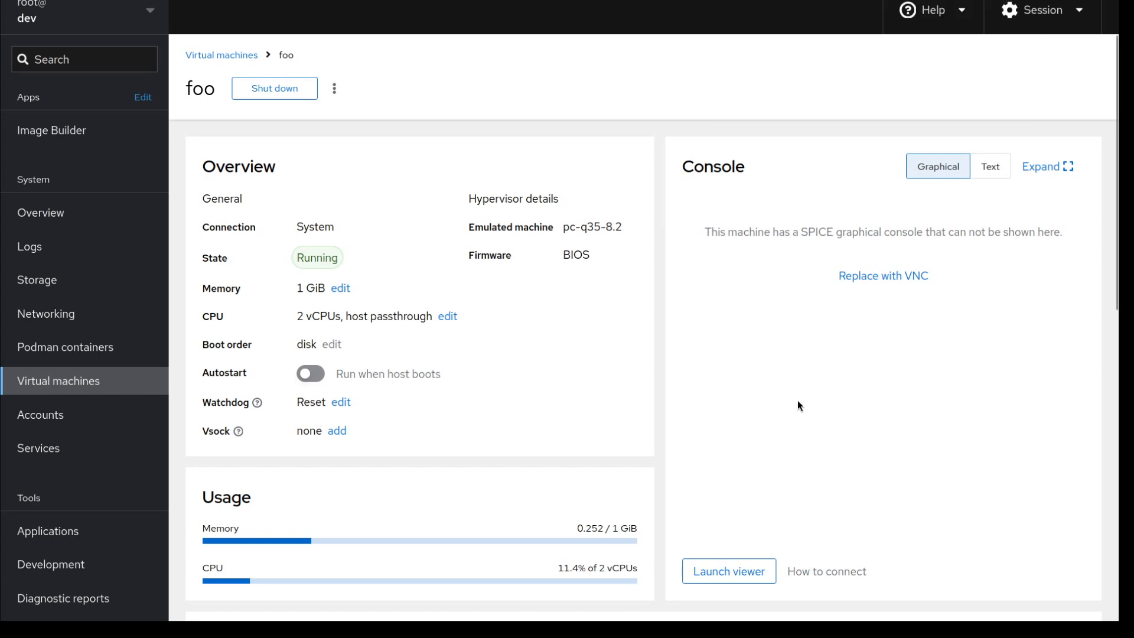
Check the remote viewer connection address in How to connect, then return to the Virtual machines list.
click(838, 573)
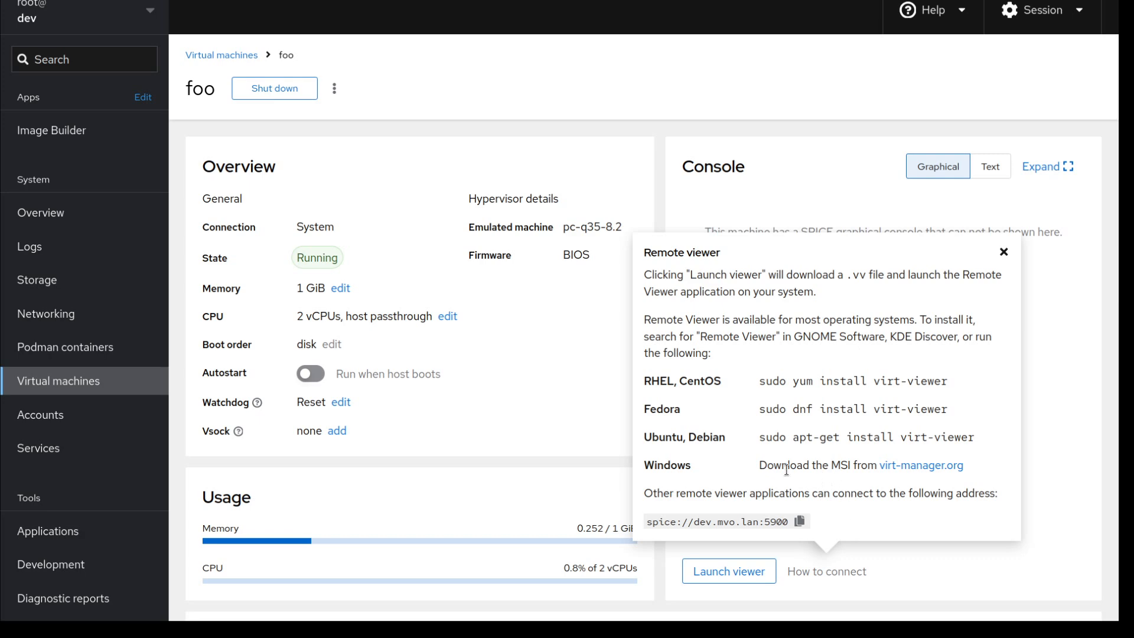
drag(651, 523, 747, 519)
click(747, 516)
click(848, 573)
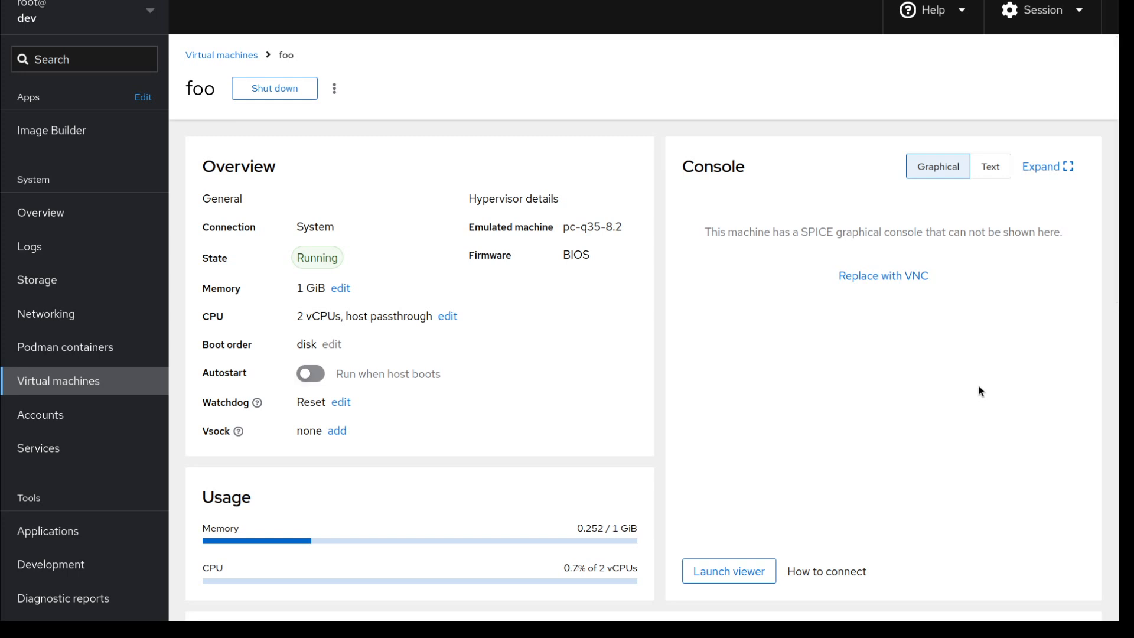
click(250, 56)
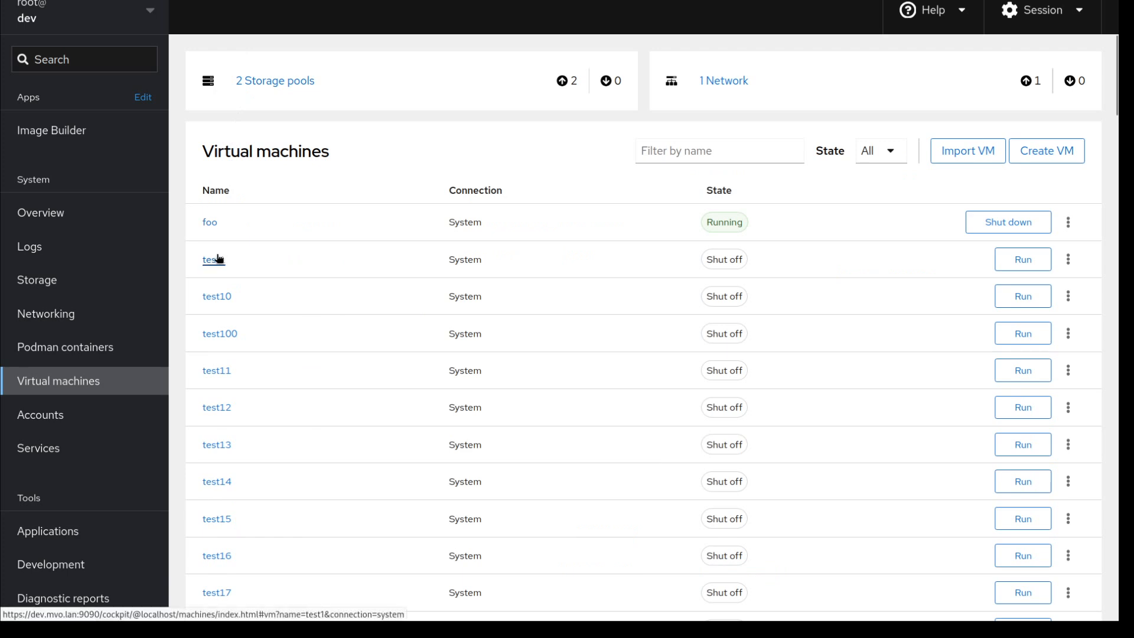
Open foo's details page and switch its console from Graphical to Text and back to Graphical.
click(227, 231)
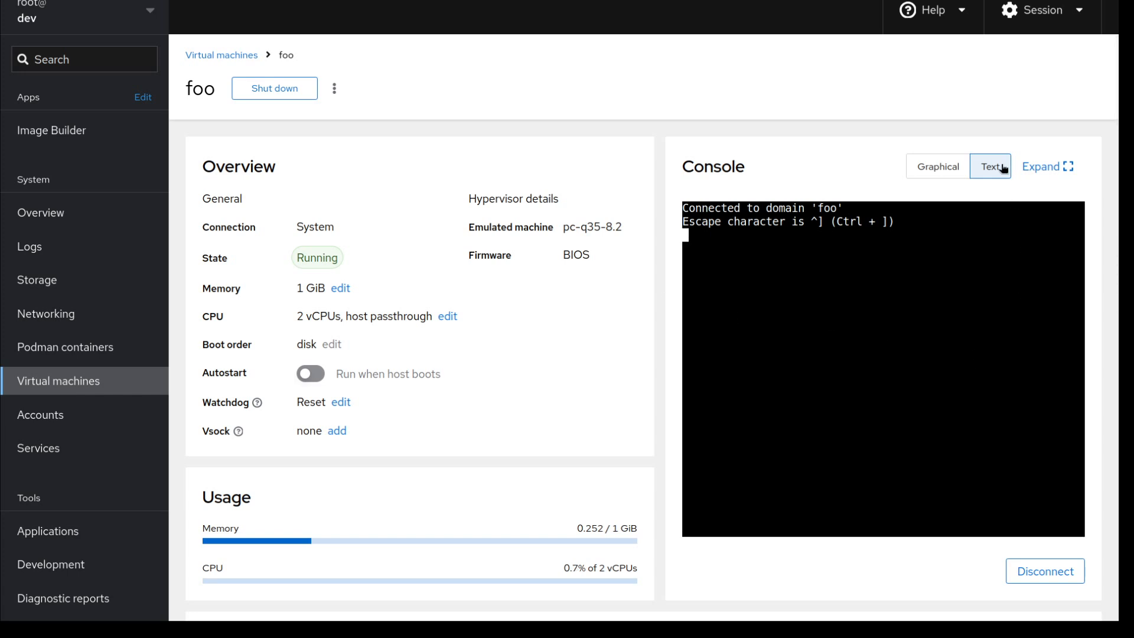
click(939, 168)
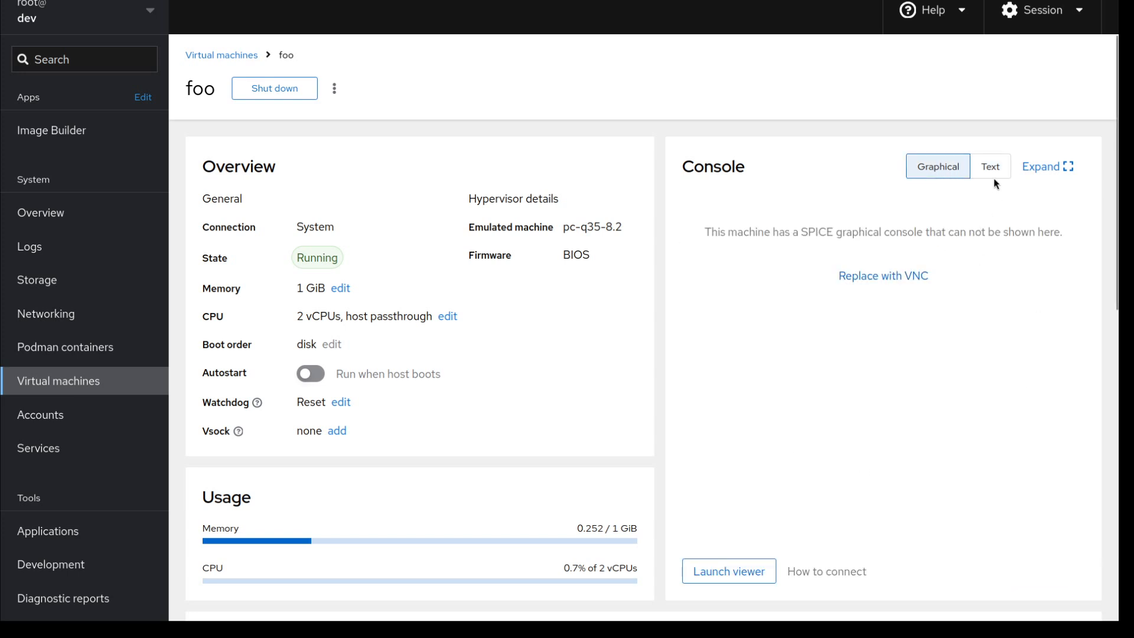
click(990, 167)
click(940, 166)
Swap foo's SPICE devices for VNC, confirm shutting foo down, then click Run to start it.
click(890, 280)
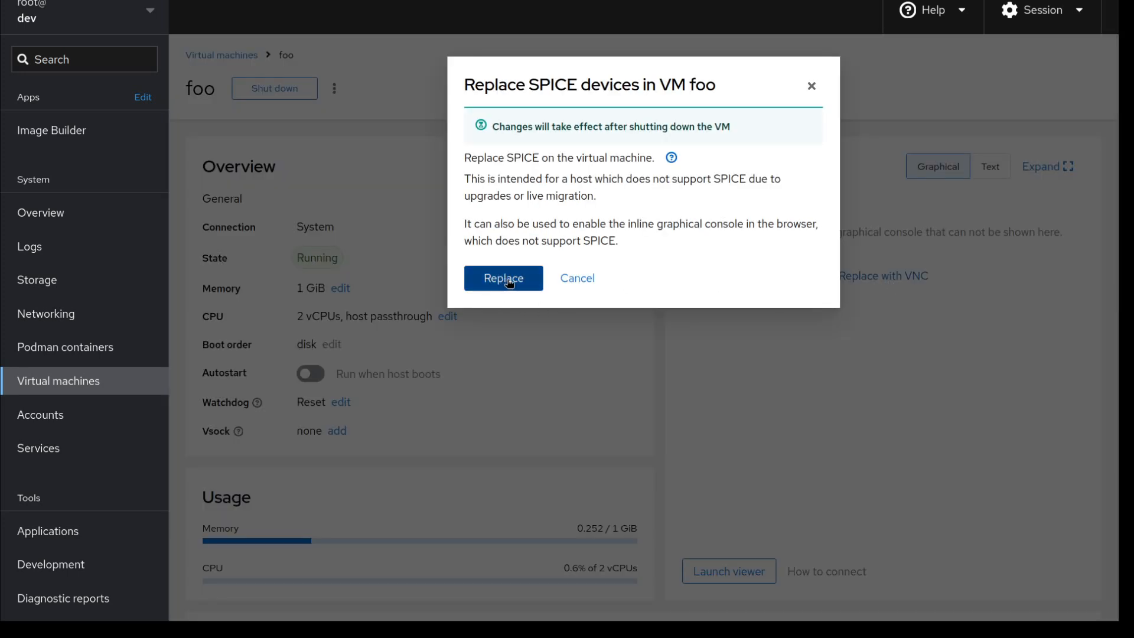
click(505, 282)
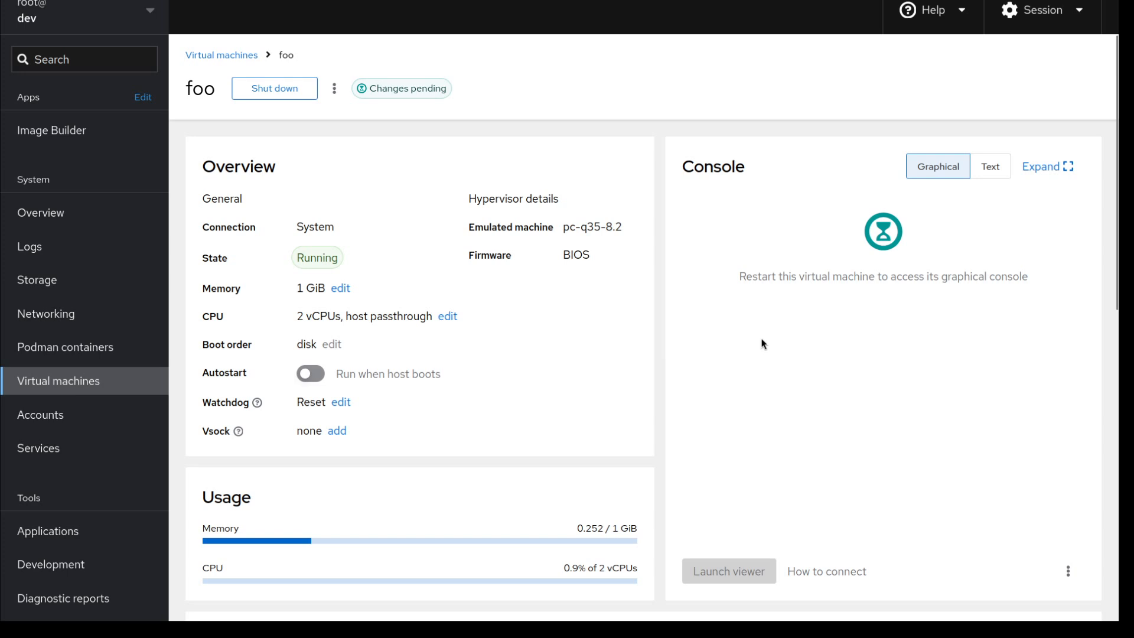
click(300, 94)
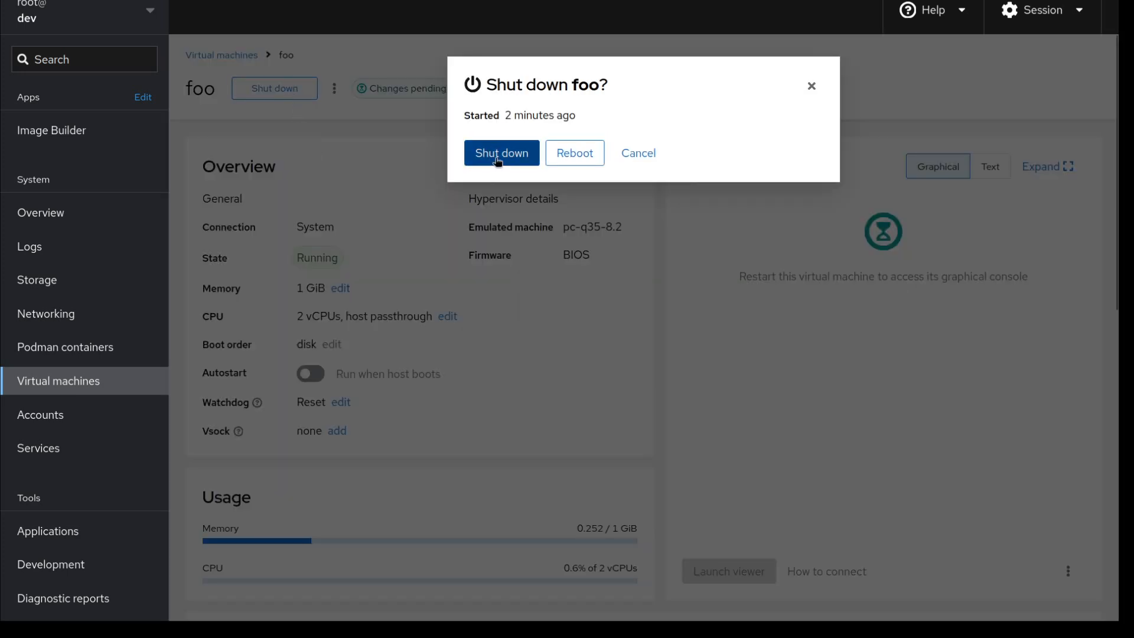
click(496, 163)
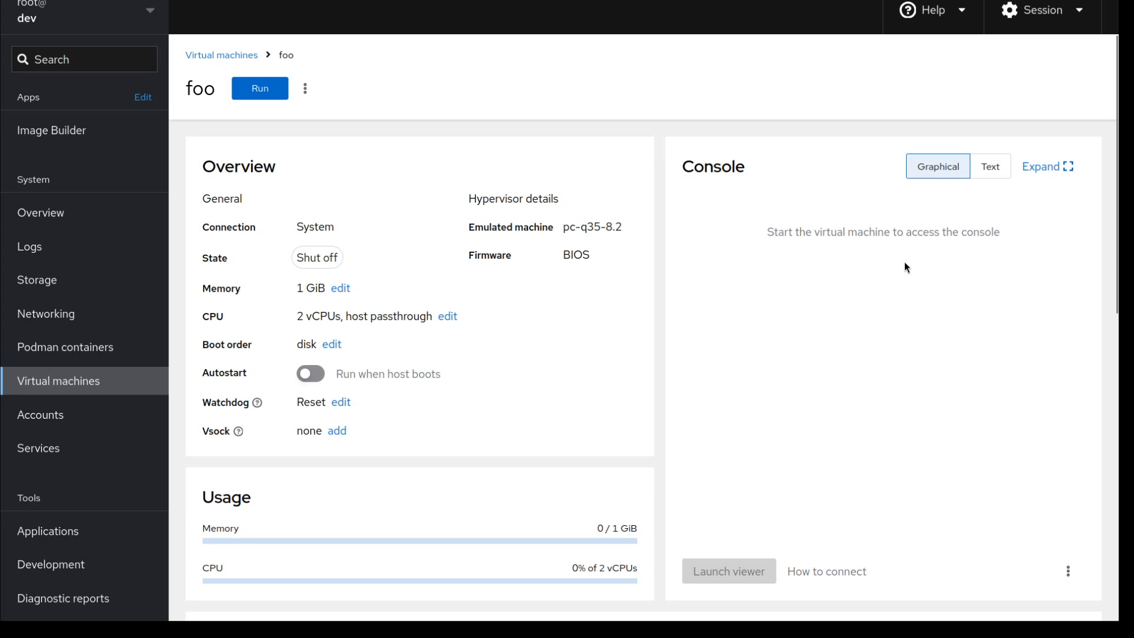
drag(768, 237, 797, 235)
click(263, 91)
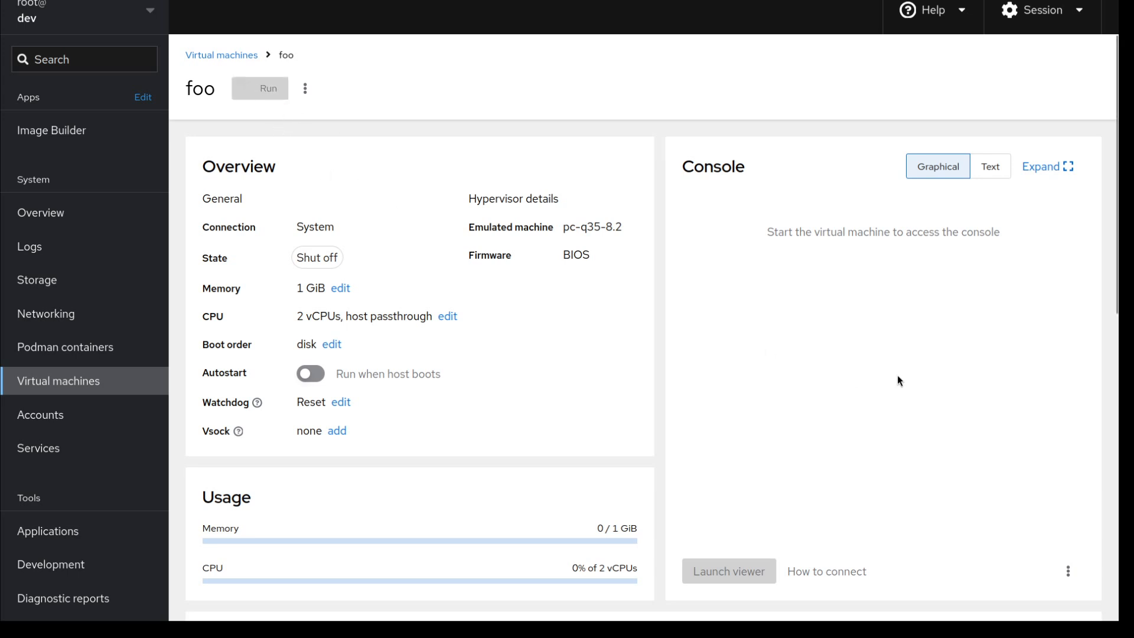